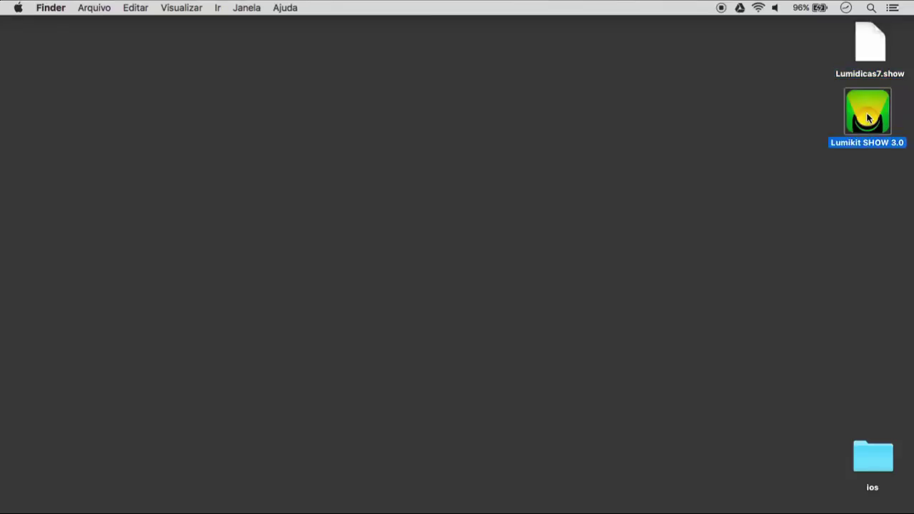
Step: Launch Lumikit SHOW 3.0 and turn off the display of help tips
{"action": "double_click", "coordinate": [868, 117]}
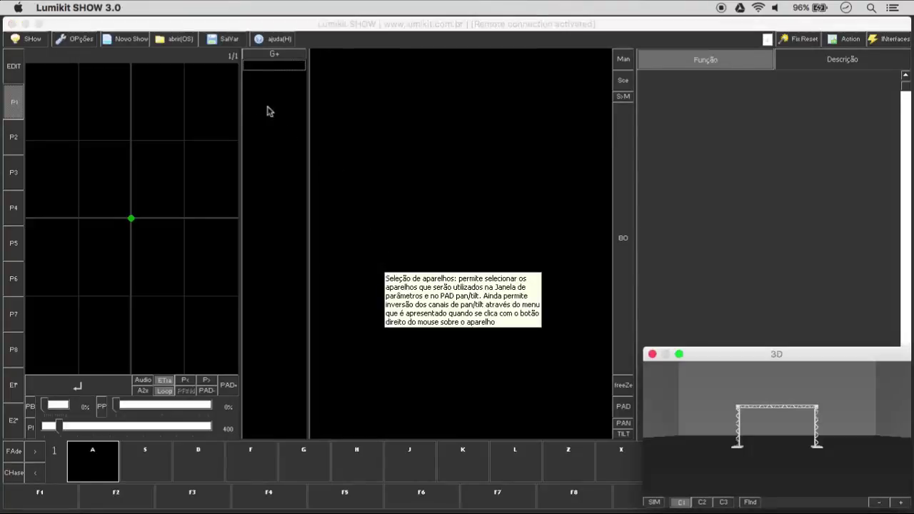
{"action": "left_click", "coordinate": [278, 40]}
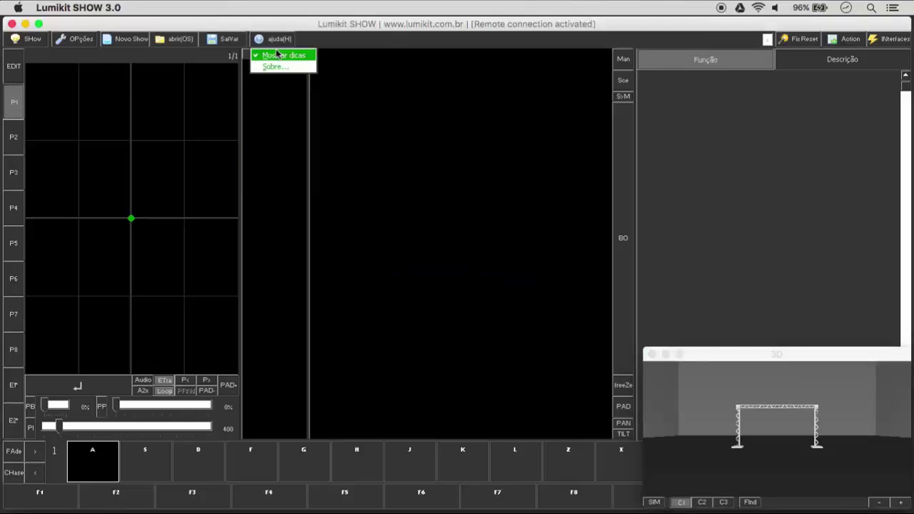
{"action": "left_click", "coordinate": [278, 57]}
Step: Open the show file Lumidicas7.show from the desktop folder (Área de Trabalho)
{"action": "left_click", "coordinate": [176, 39]}
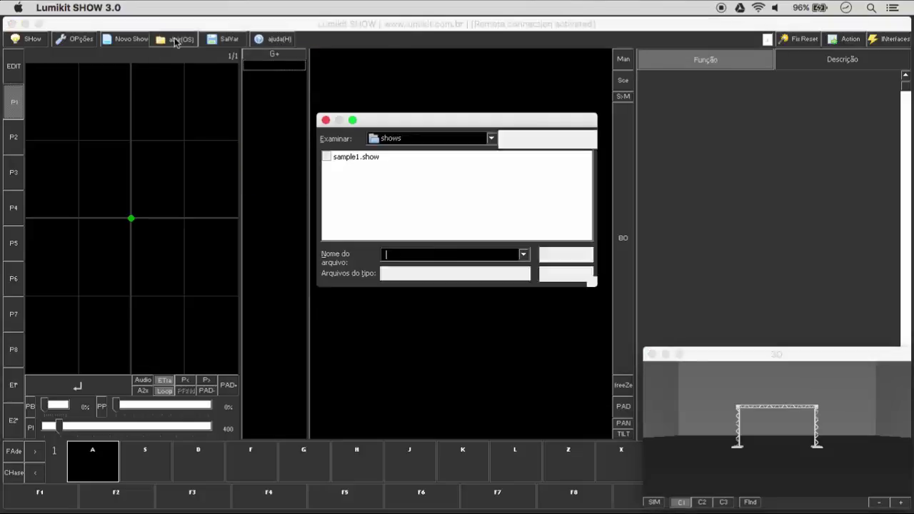
{"action": "left_click", "coordinate": [400, 139]}
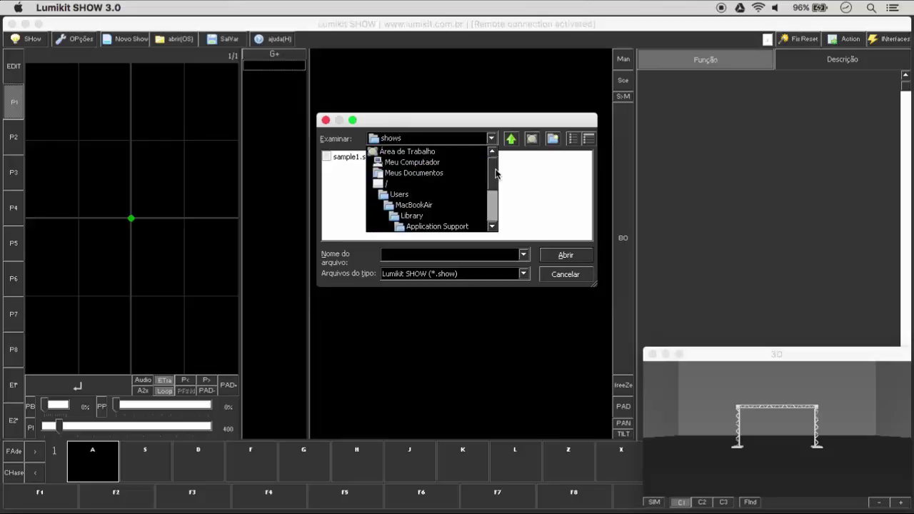
{"action": "scroll", "coordinate": [428, 171], "scroll_direction": "up", "scroll_amount": 3}
{"action": "left_click", "coordinate": [428, 161]}
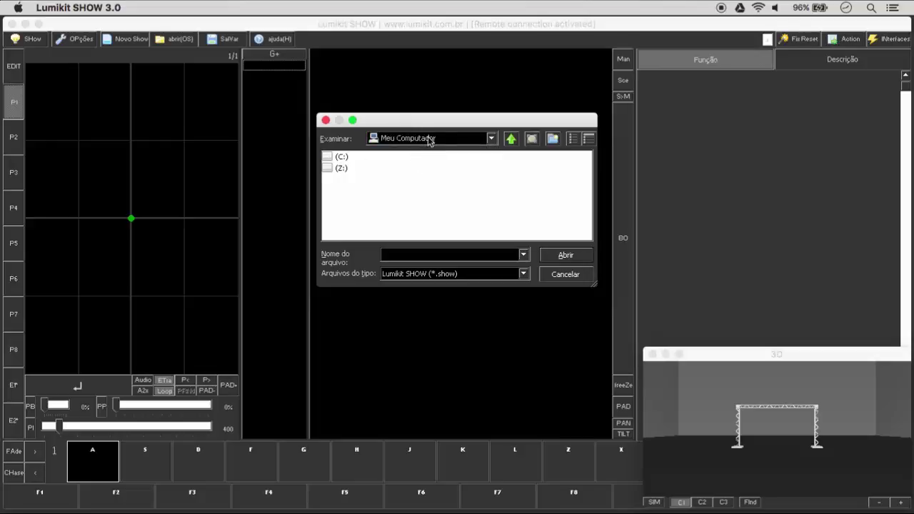
{"action": "left_click", "coordinate": [428, 139]}
{"action": "left_click", "coordinate": [424, 153]}
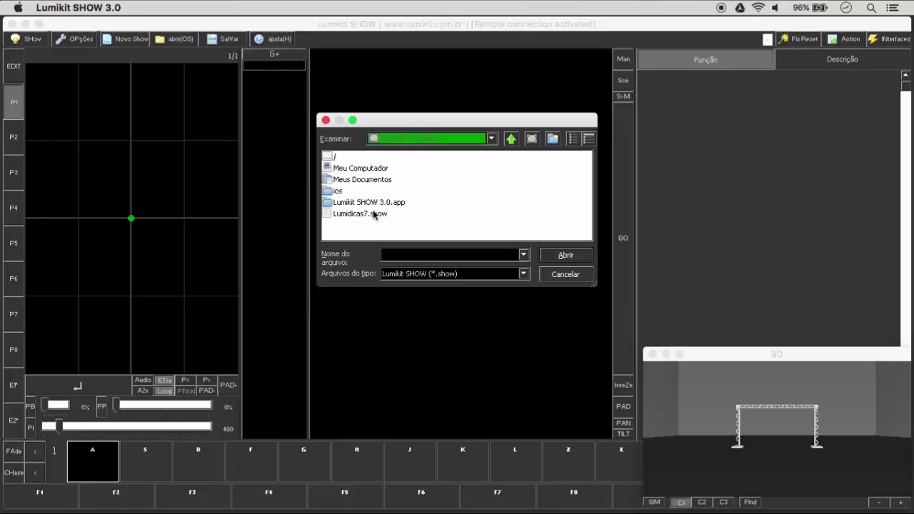
{"action": "left_click", "coordinate": [374, 214]}
{"action": "double_click", "coordinate": [371, 215]}
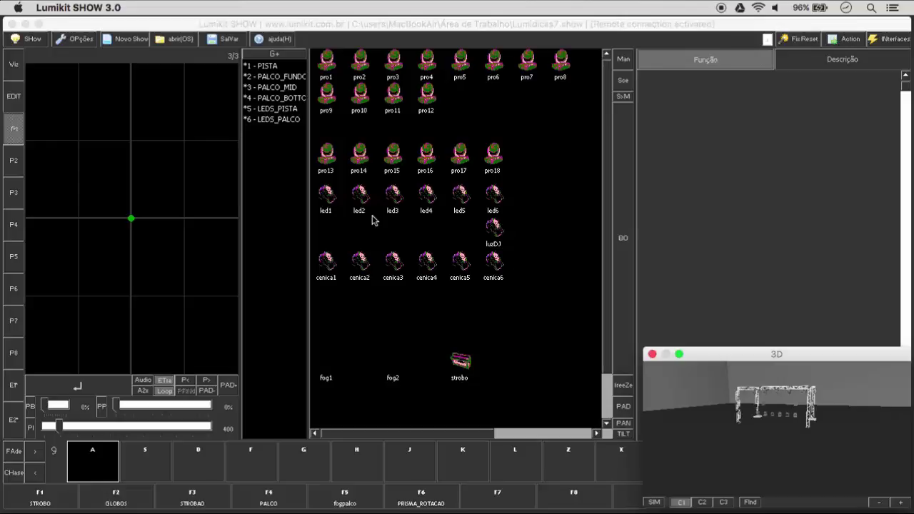
Step: Open the show configuration and examine the list of LED, cenica and pro fixtures with their universes and channels
{"action": "double_click", "coordinate": [392, 199]}
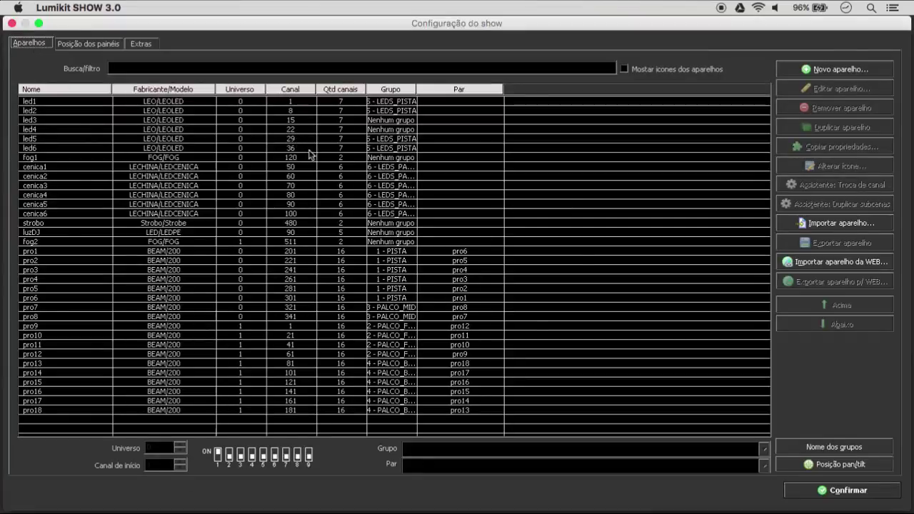
{"action": "left_click", "coordinate": [56, 111]}
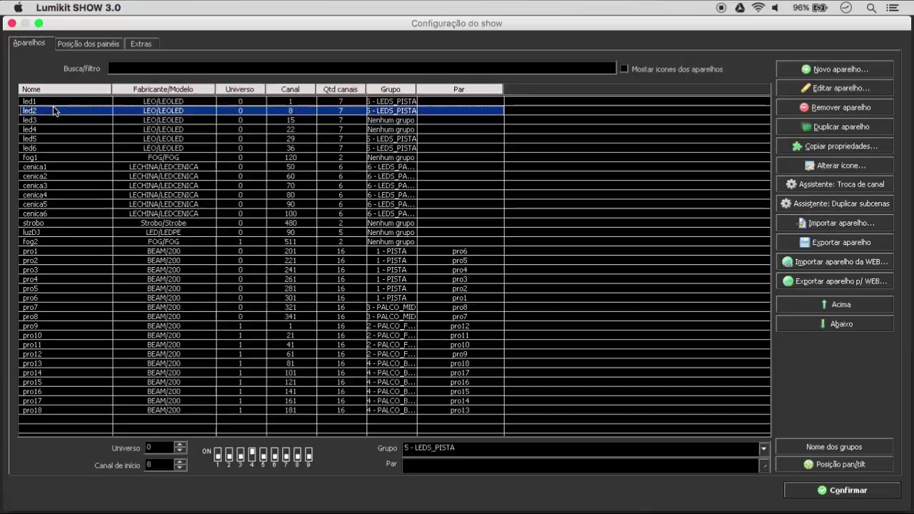
{"action": "left_click", "coordinate": [44, 148]}
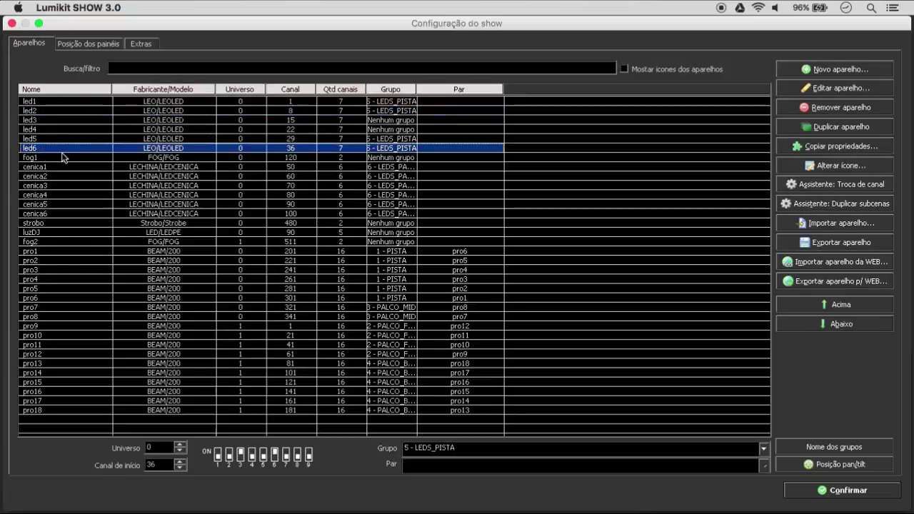
{"action": "left_click", "coordinate": [60, 175]}
{"action": "left_click", "coordinate": [62, 186]}
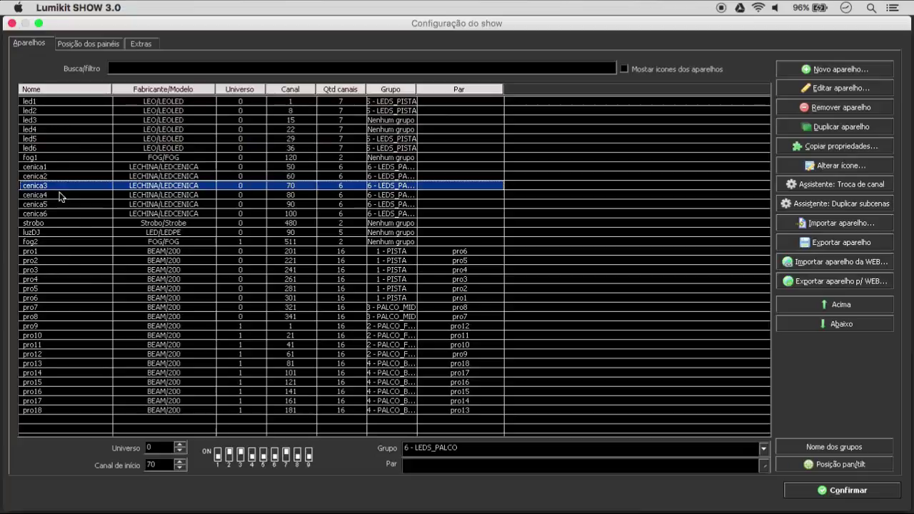
{"action": "left_click", "coordinate": [61, 257]}
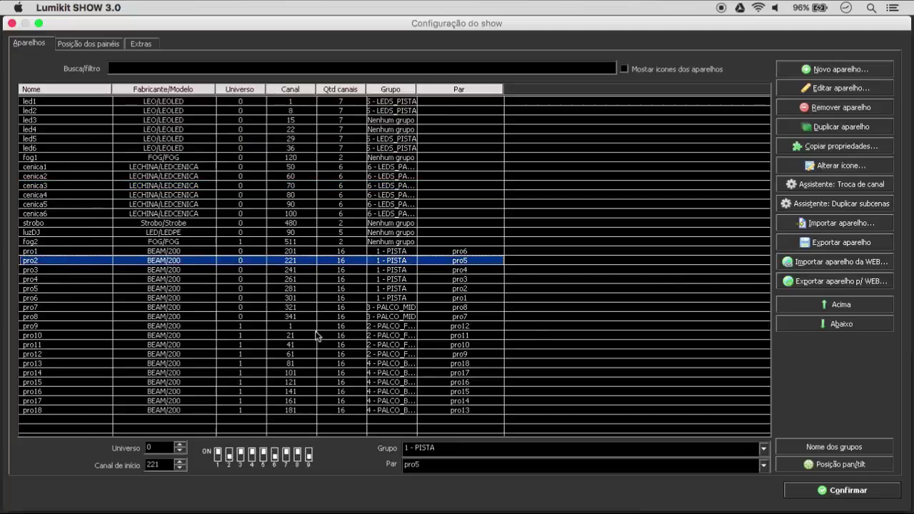
{"action": "left_click", "coordinate": [82, 412]}
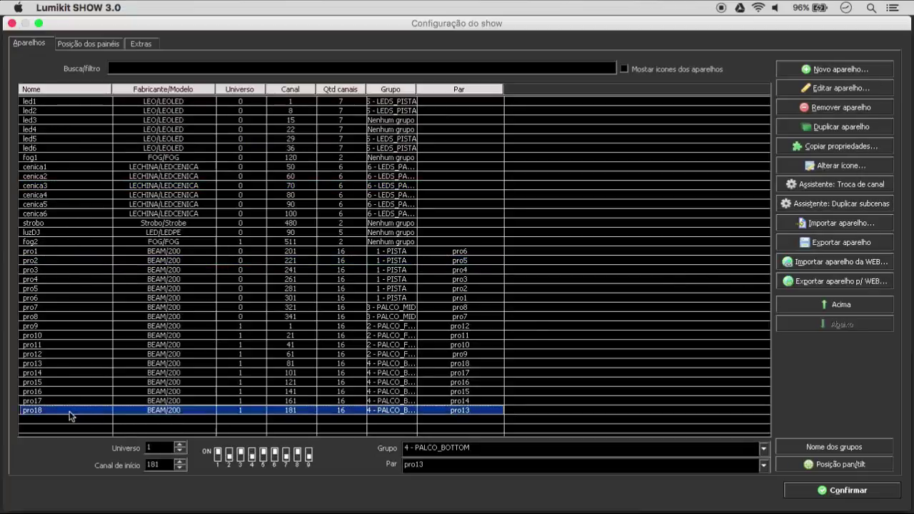
{"action": "left_click", "coordinate": [45, 254]}
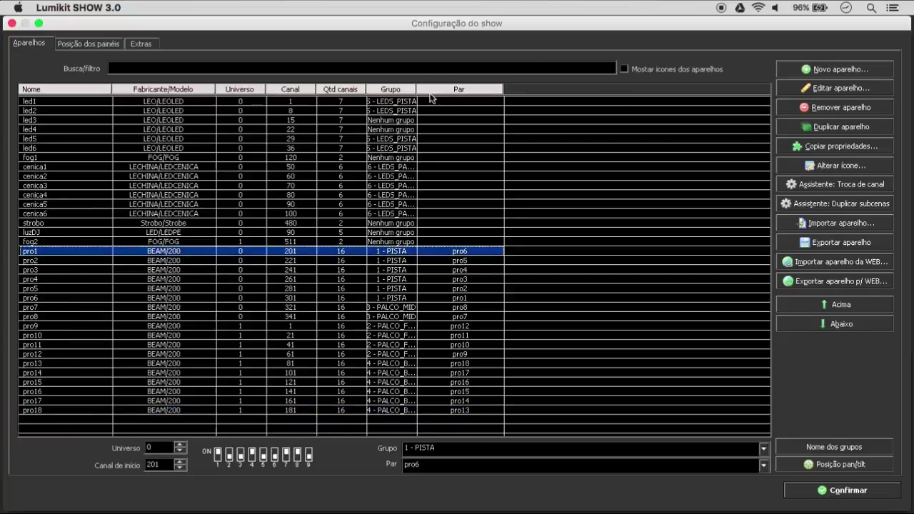
Step: Widen the fixture table's group column and examine the group assignments of fixtures pro1 to pro18
{"action": "left_click_drag", "start_coordinate": [420, 89], "coordinate": [473, 86]}
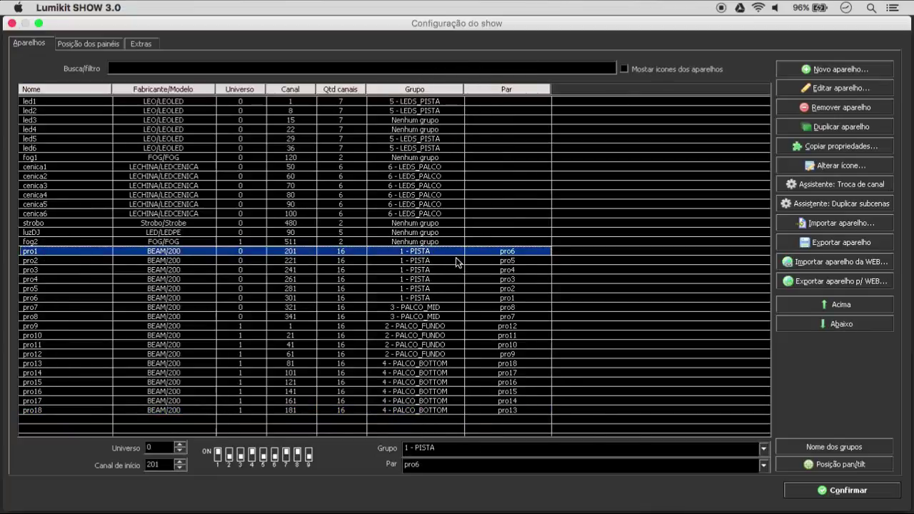
{"action": "left_click", "coordinate": [437, 266]}
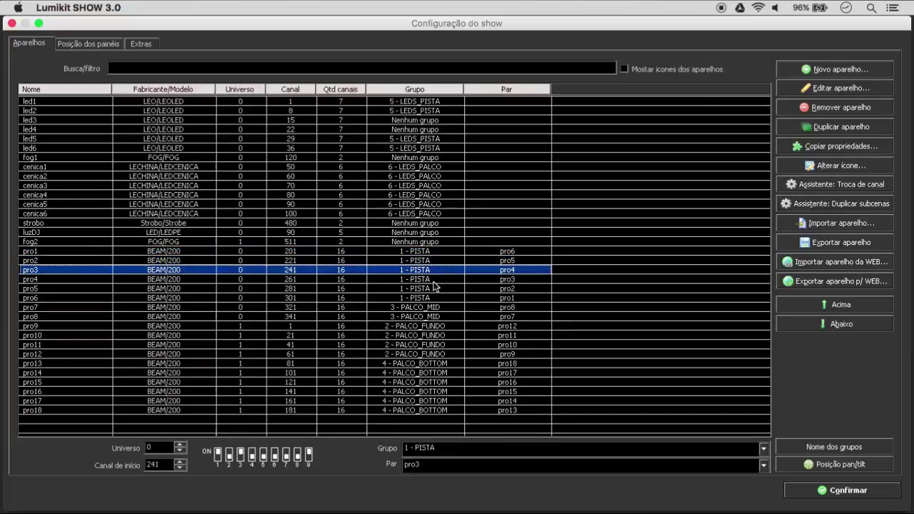
{"action": "left_click", "coordinate": [434, 291]}
{"action": "left_click", "coordinate": [431, 297]}
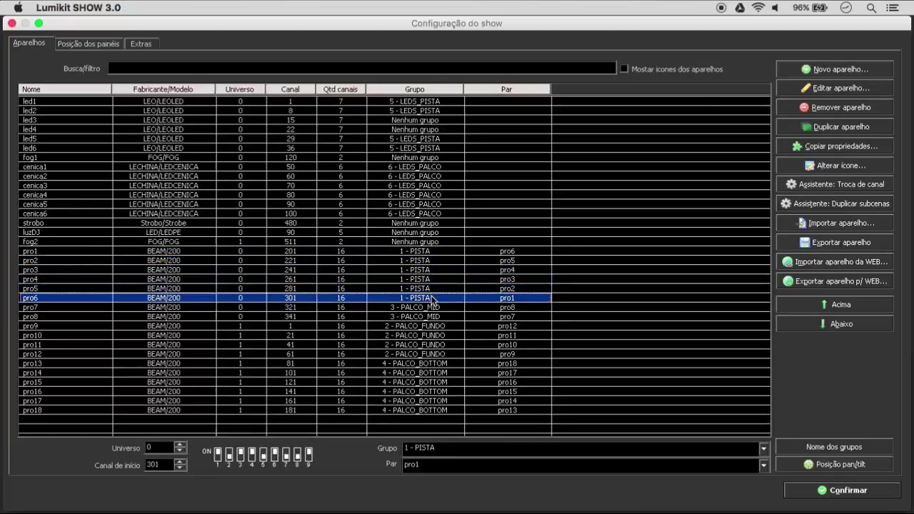
{"action": "left_click", "coordinate": [440, 316]}
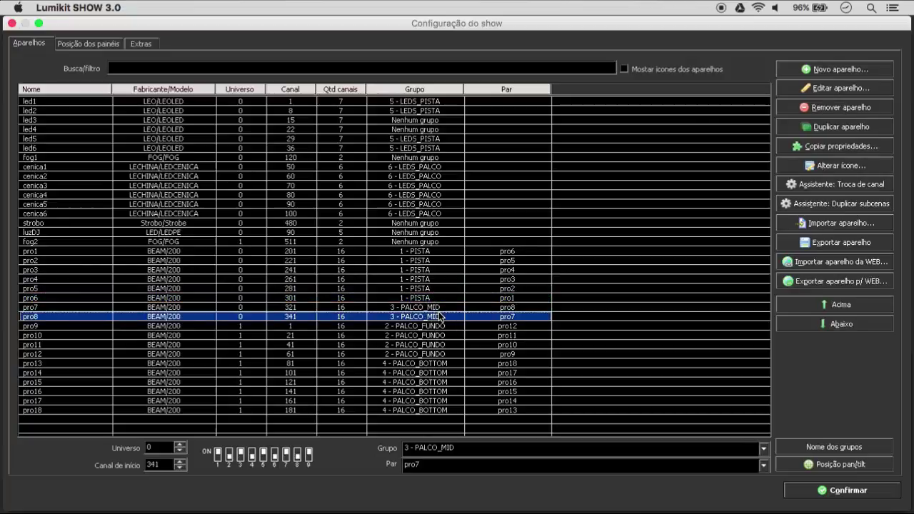
{"action": "left_click", "coordinate": [436, 410]}
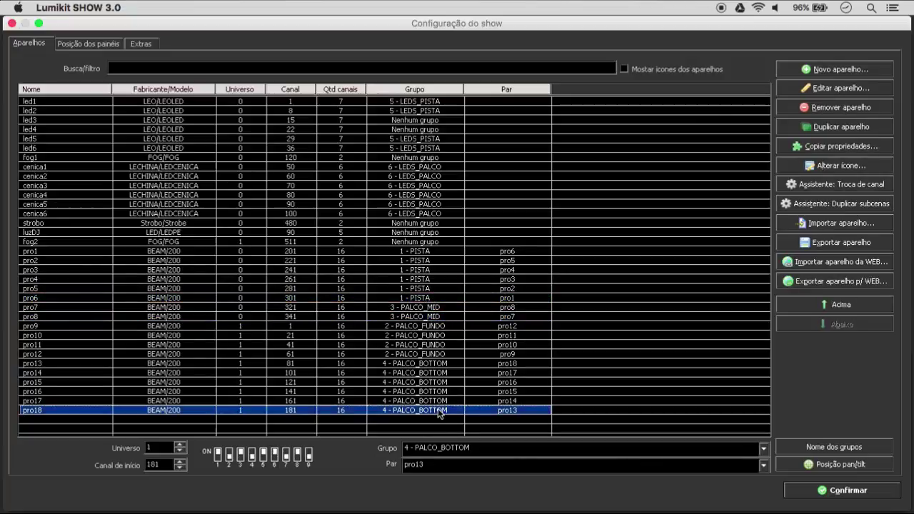
{"action": "left_click", "coordinate": [437, 363]}
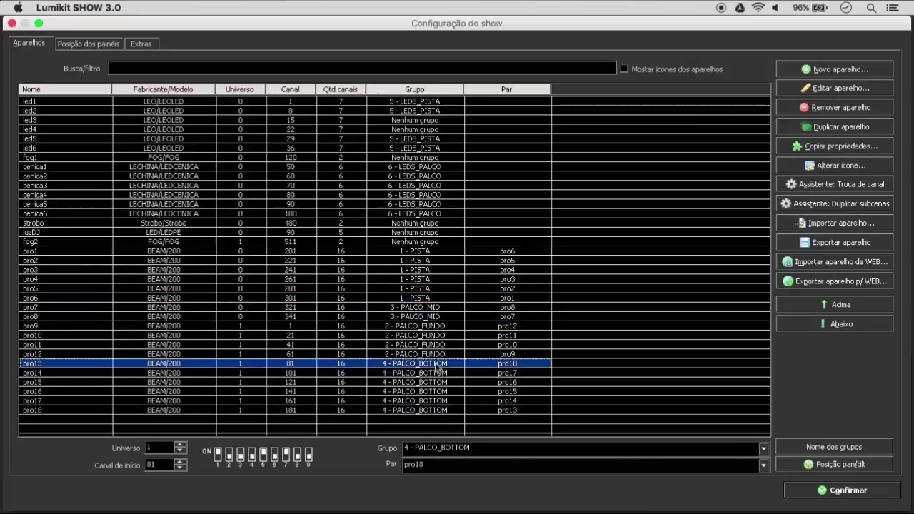
{"action": "left_click", "coordinate": [436, 354]}
{"action": "left_click", "coordinate": [437, 335]}
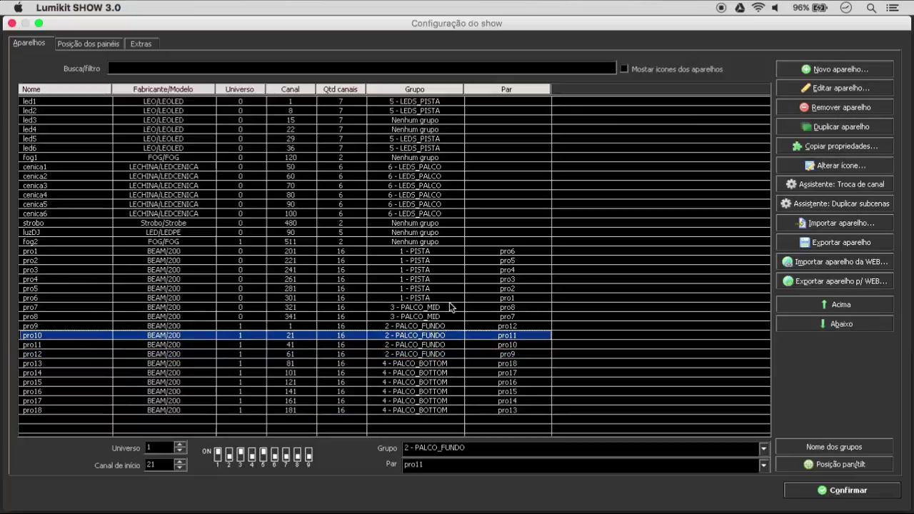
{"action": "left_click", "coordinate": [442, 326]}
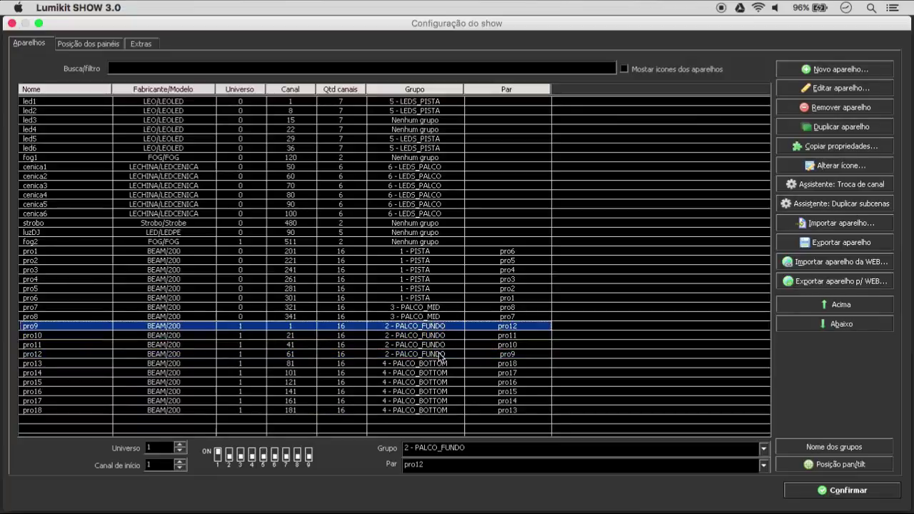
{"action": "left_click", "coordinate": [440, 355]}
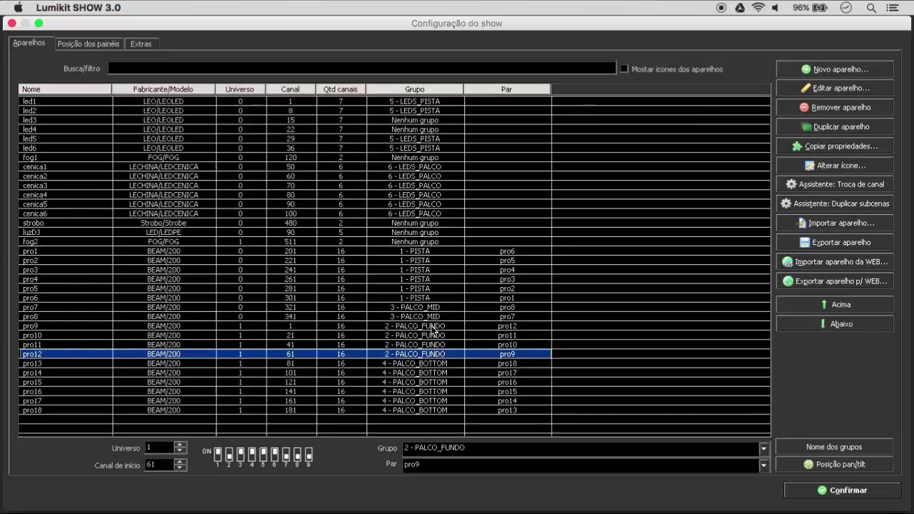
{"action": "left_click", "coordinate": [459, 310]}
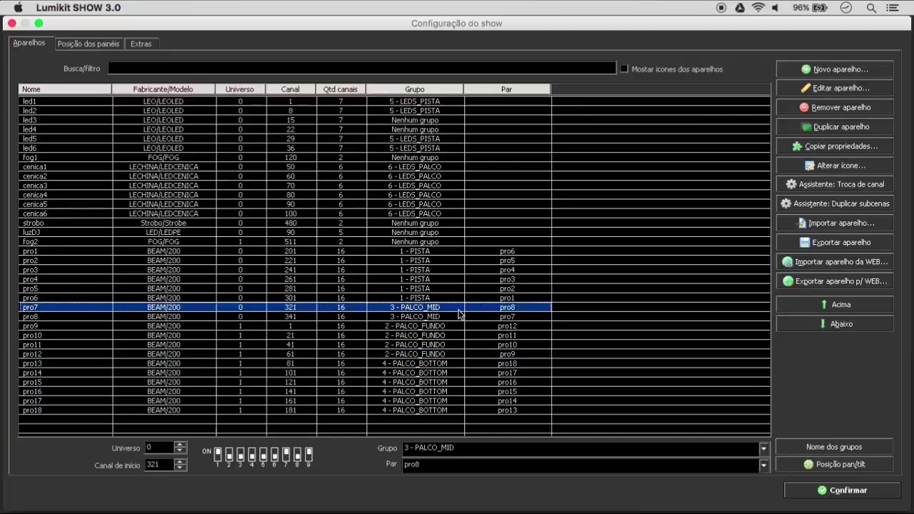
{"action": "left_click", "coordinate": [436, 255]}
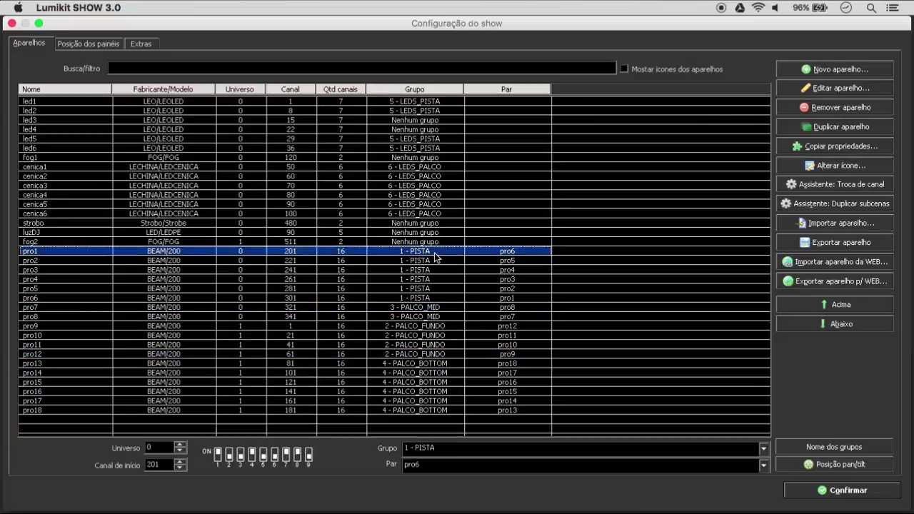
Step: Examine how the fixtures pro1 to pro6 in the PISTA group are paired with each other
{"action": "left_click", "coordinate": [511, 300]}
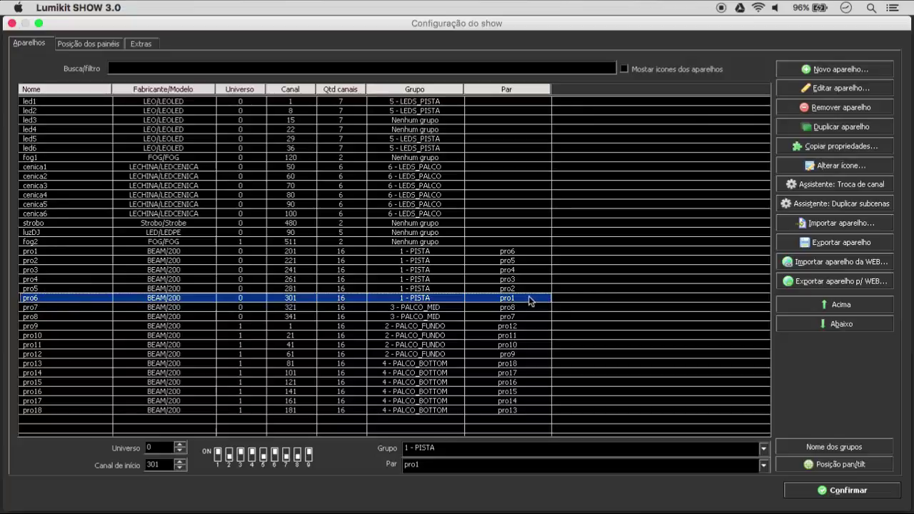
{"action": "left_click", "coordinate": [51, 252]}
{"action": "left_click", "coordinate": [50, 263]}
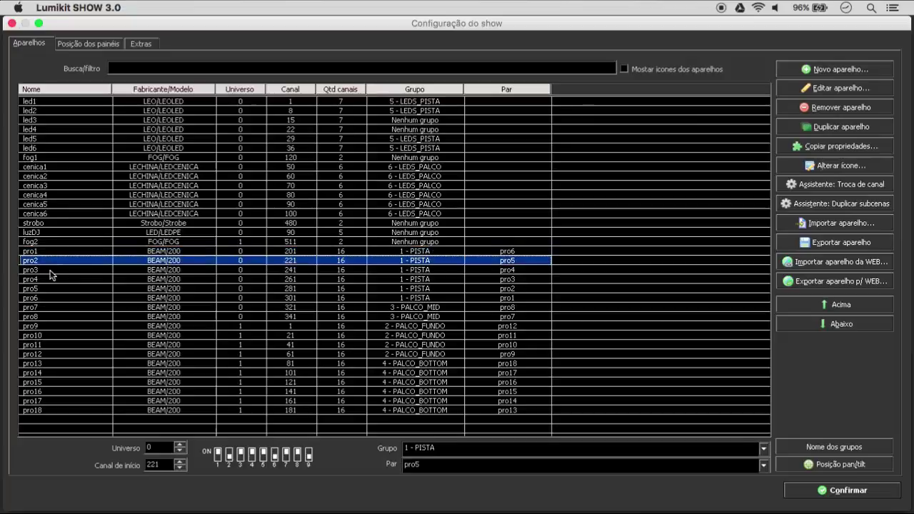
{"action": "left_click", "coordinate": [51, 272]}
{"action": "left_click", "coordinate": [57, 288]}
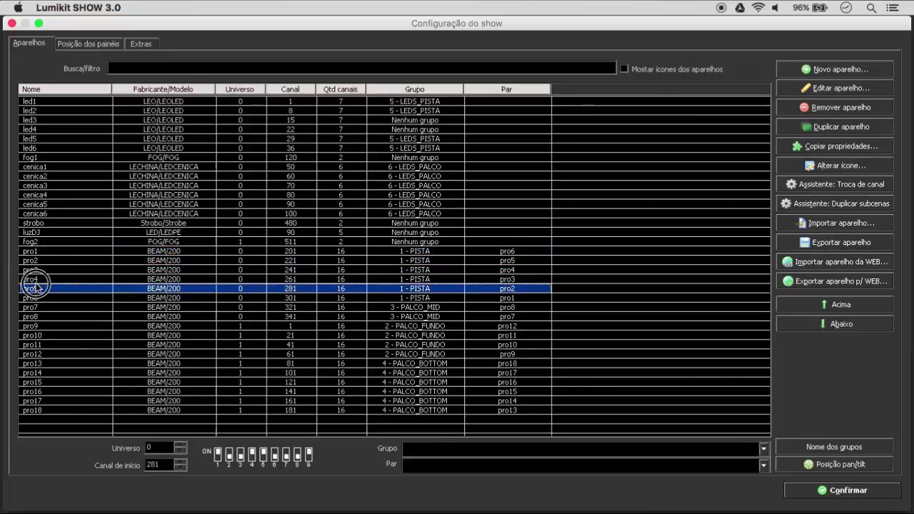
{"action": "left_click", "coordinate": [37, 279]}
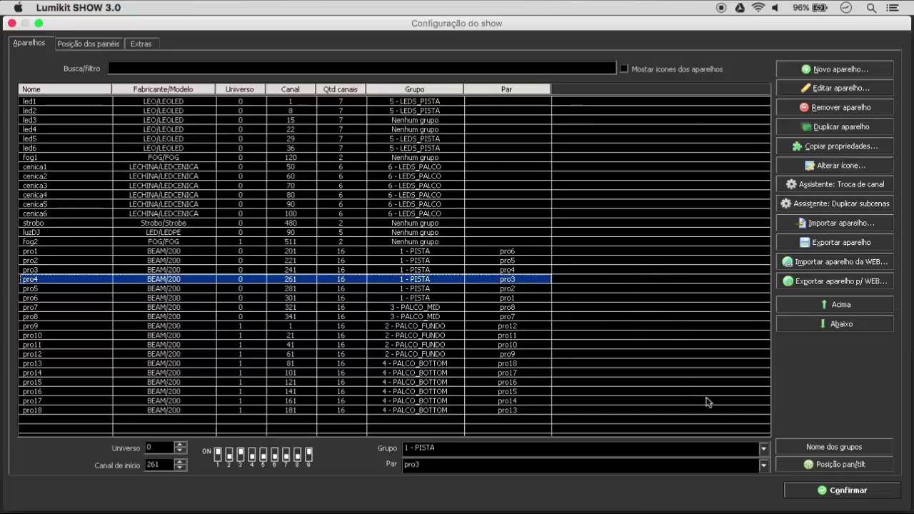
Step: Review the All center pan/tilt positions for the PISTA, PALCO_FUNDO and PALCO_MID groups, and close the show configuration
{"action": "left_click", "coordinate": [798, 466]}
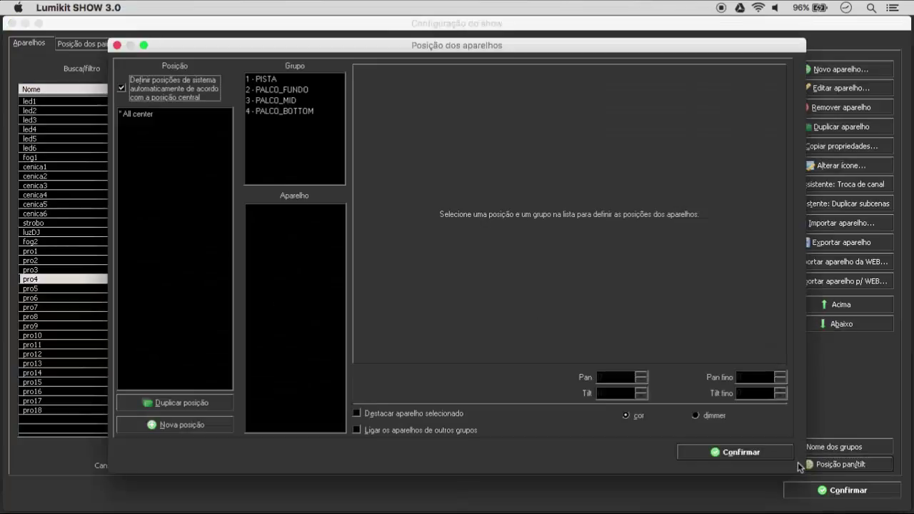
{"action": "left_click", "coordinate": [148, 115]}
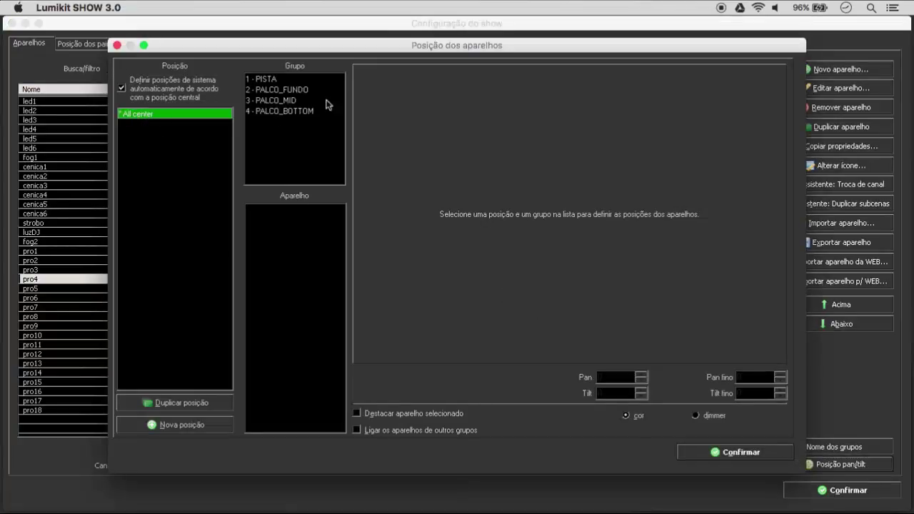
{"action": "left_click", "coordinate": [286, 80]}
{"action": "left_click", "coordinate": [284, 91]}
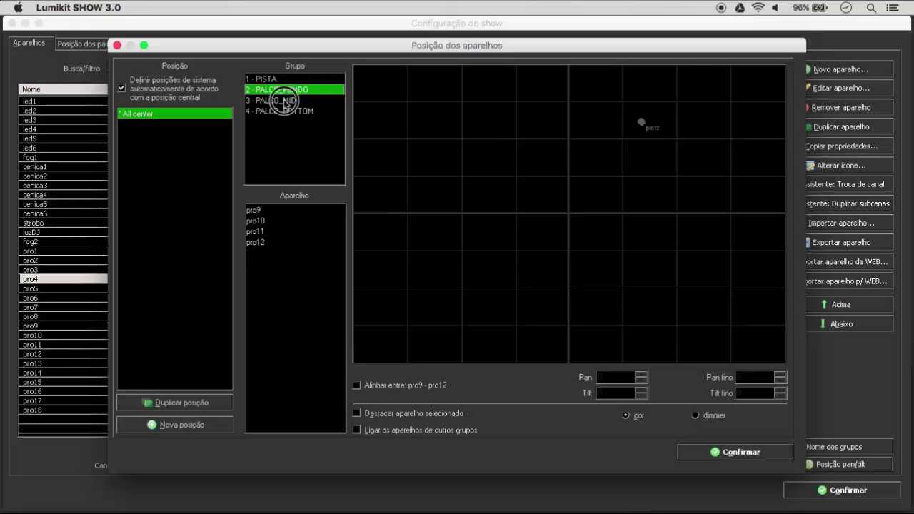
{"action": "left_click", "coordinate": [286, 101]}
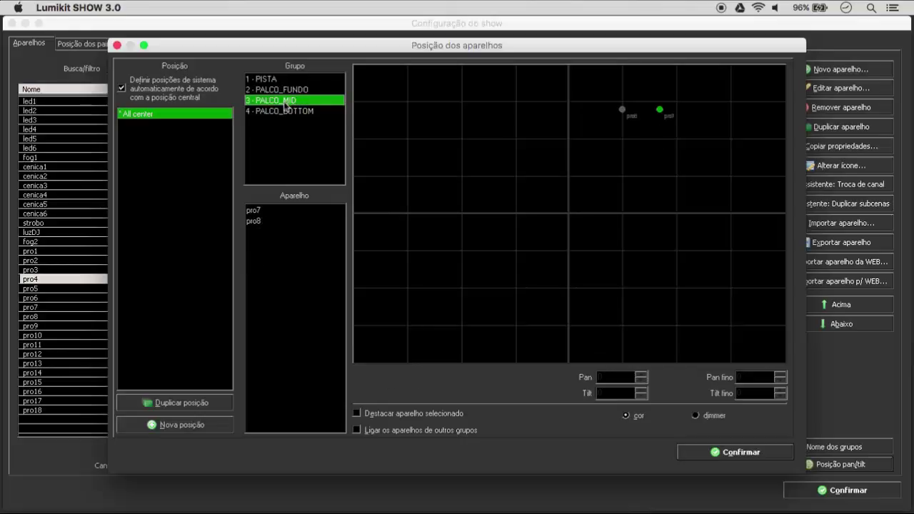
{"action": "left_click", "coordinate": [117, 45]}
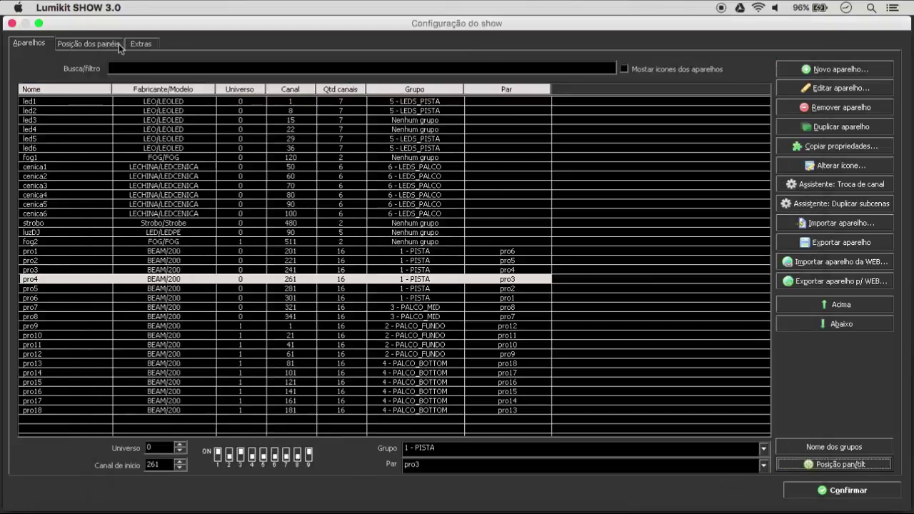
{"action": "left_click", "coordinate": [793, 490]}
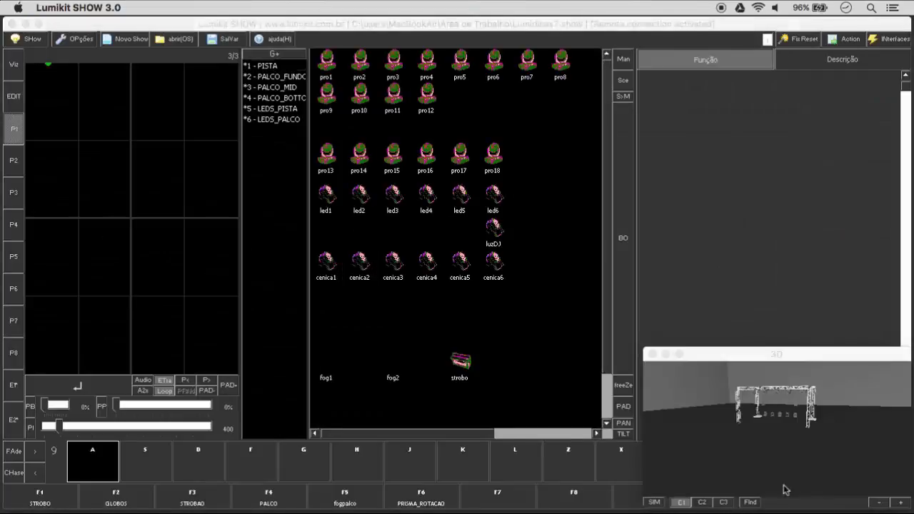
Step: Open the MIDI input settings and choose SLIDER/KNOB as the input device
{"action": "left_click", "coordinate": [847, 43]}
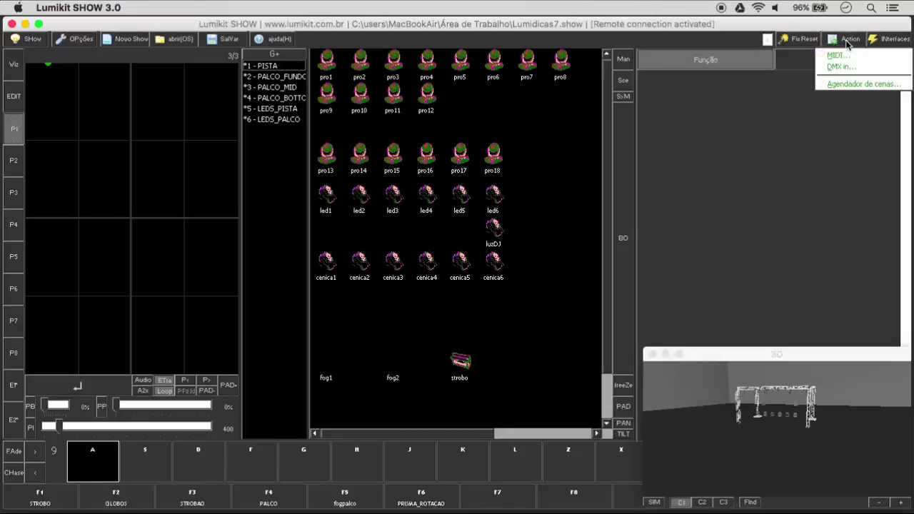
{"action": "left_click", "coordinate": [845, 60]}
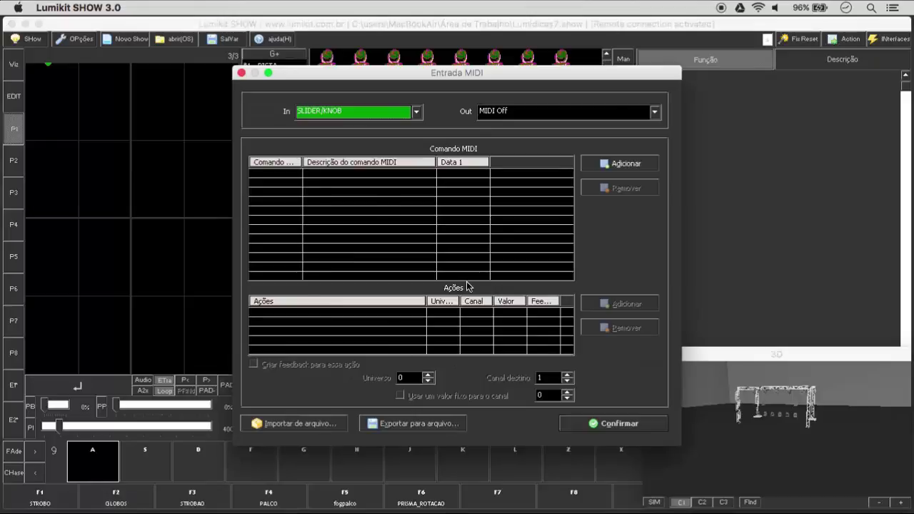
{"action": "left_click", "coordinate": [350, 115]}
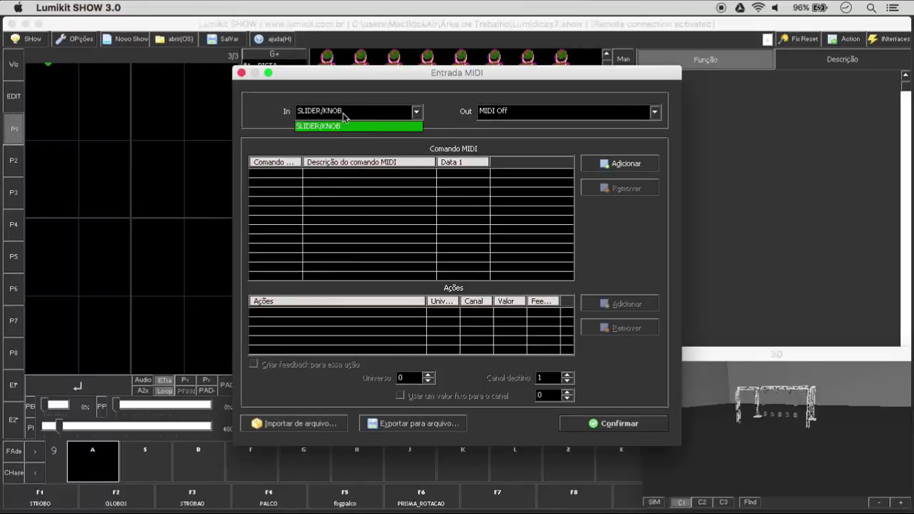
{"action": "left_click", "coordinate": [342, 117]}
{"action": "left_click", "coordinate": [342, 119]}
{"action": "left_click", "coordinate": [340, 125]}
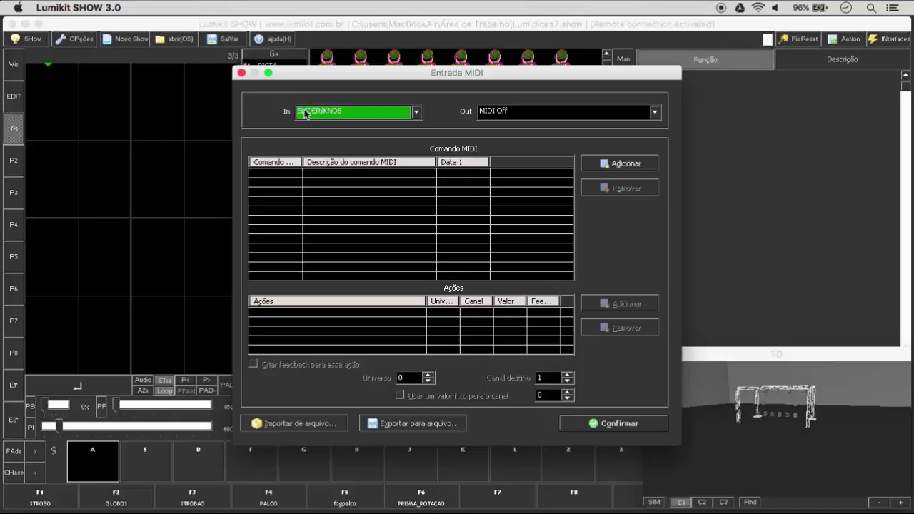
Step: Add the Control Change command B0 with Data 1 value 02 and assign it the action PLAYBACK Fader level 01 [FF01]
{"action": "left_click", "coordinate": [606, 167]}
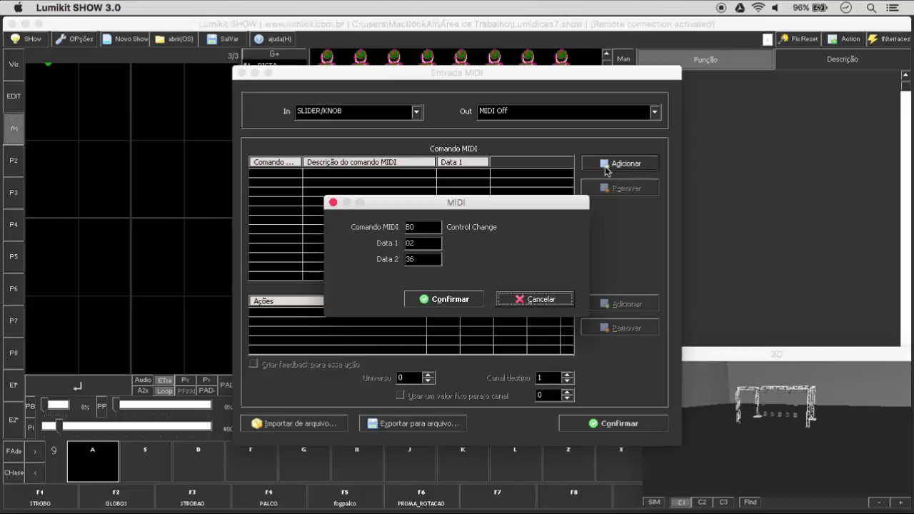
{"action": "left_click_drag", "start_coordinate": [429, 227], "coordinate": [406, 244]}
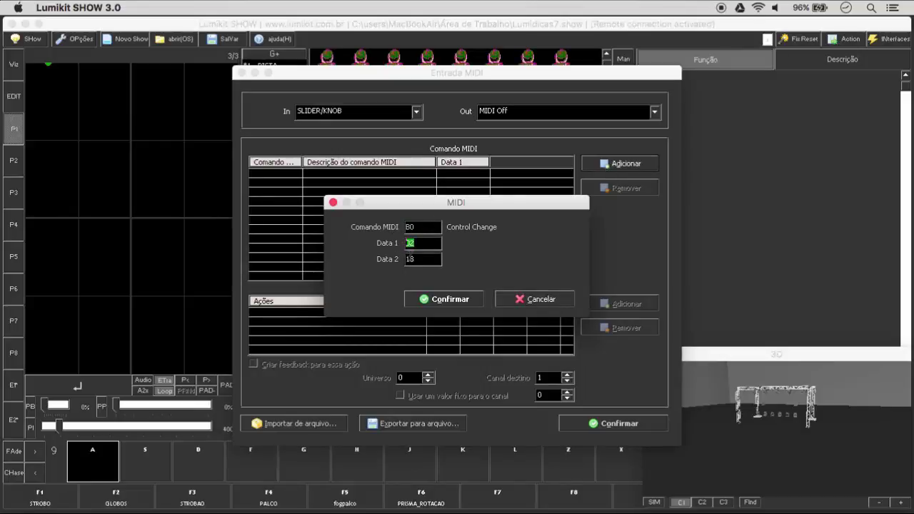
{"action": "left_click", "coordinate": [445, 300]}
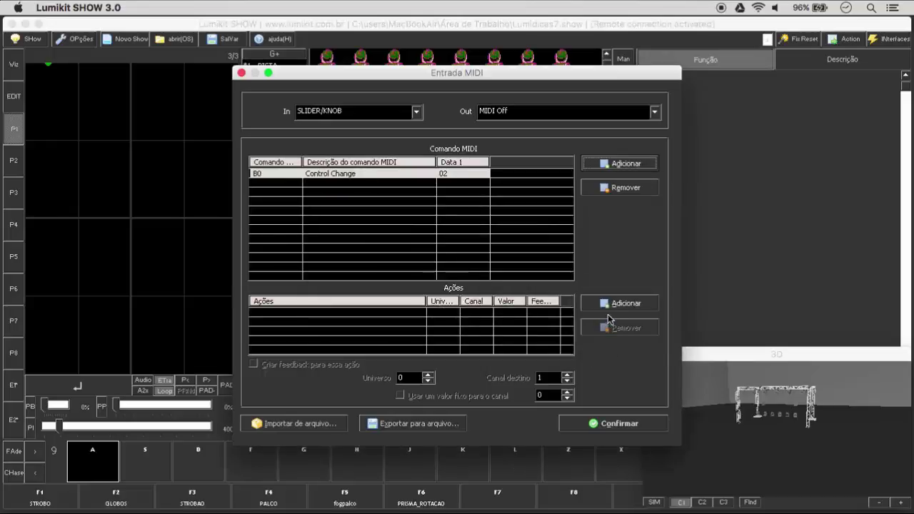
{"action": "left_click", "coordinate": [610, 306]}
{"action": "left_click", "coordinate": [451, 200]}
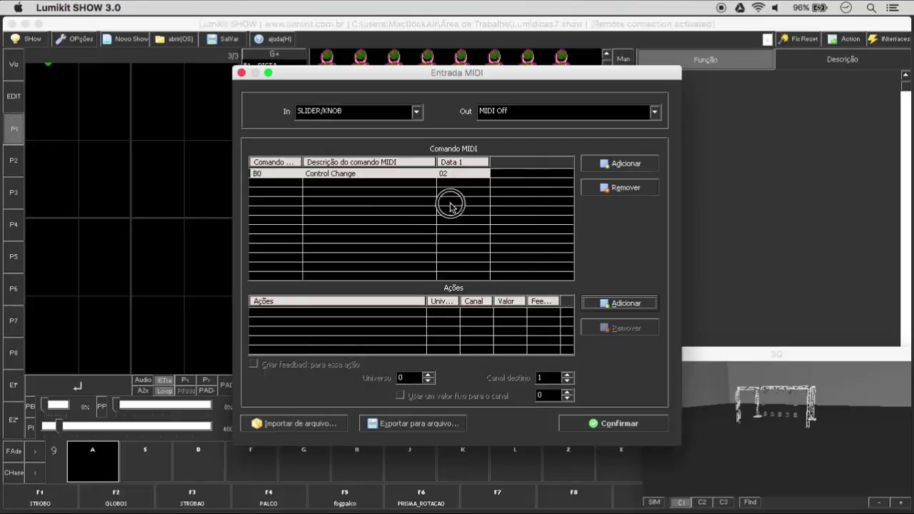
{"action": "left_click", "coordinate": [605, 308]}
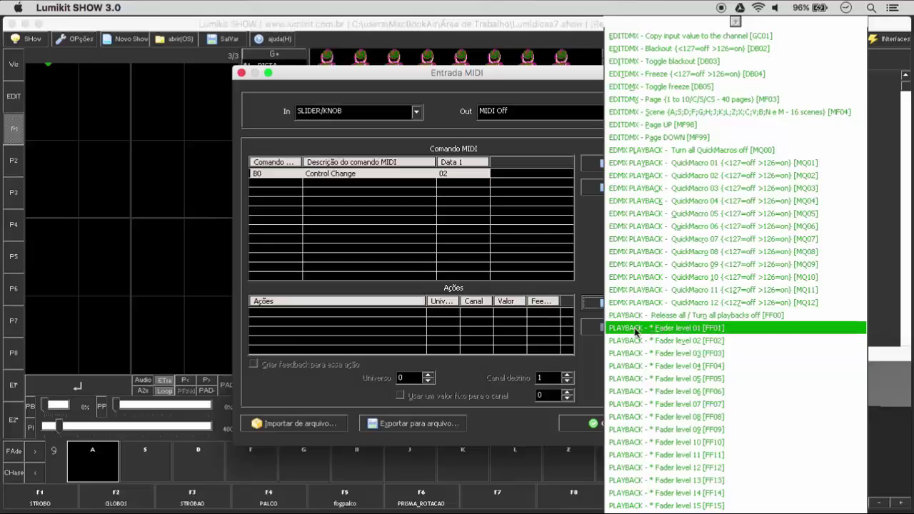
{"action": "left_click", "coordinate": [707, 328]}
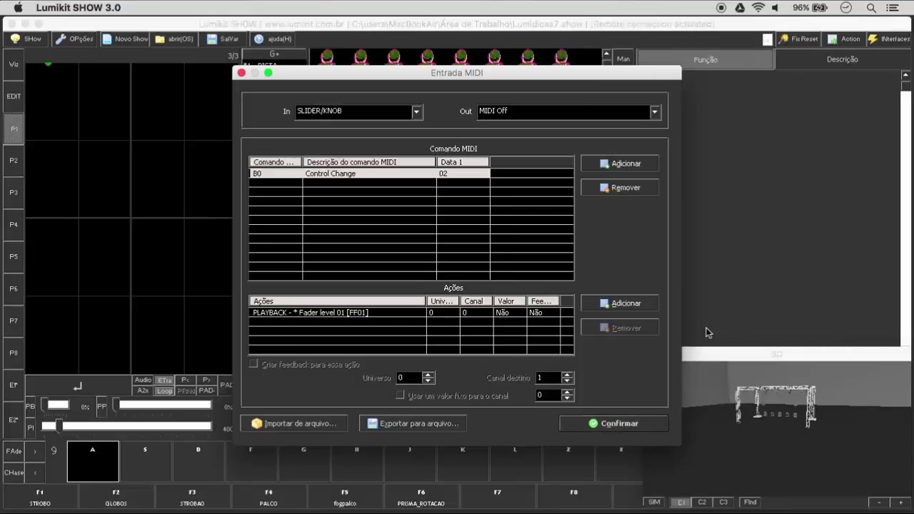
{"action": "left_click", "coordinate": [366, 314]}
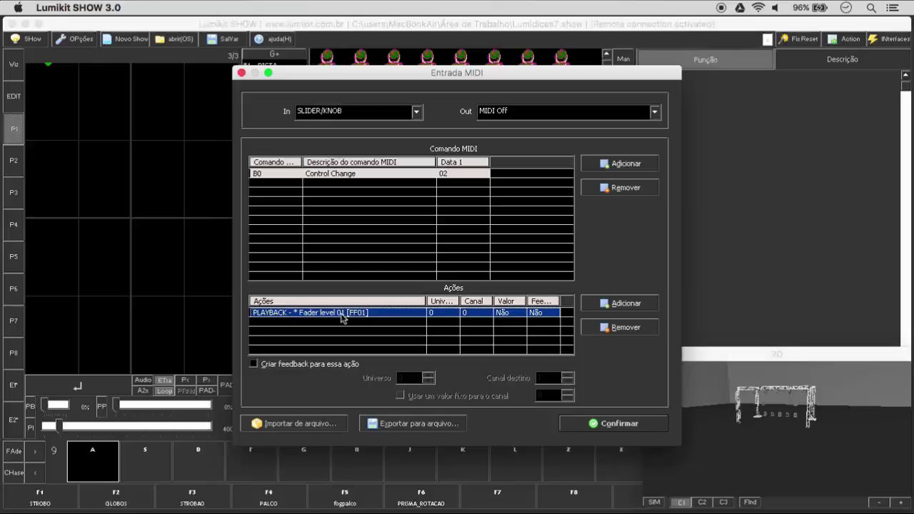
Step: Add the Control Change command B0 with Data 1 value 03 and assign it PLAYBACK Fader level 02 [FF02]
{"action": "left_click", "coordinate": [605, 168]}
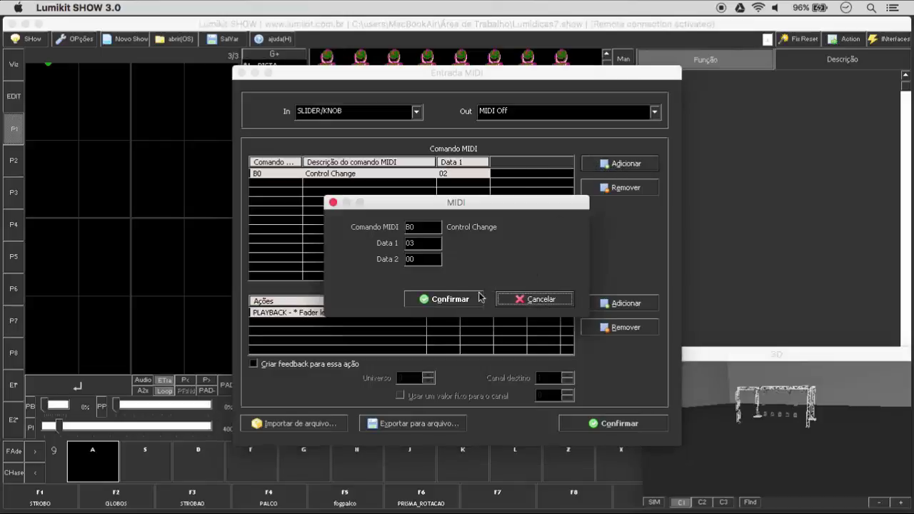
{"action": "left_click", "coordinate": [478, 298]}
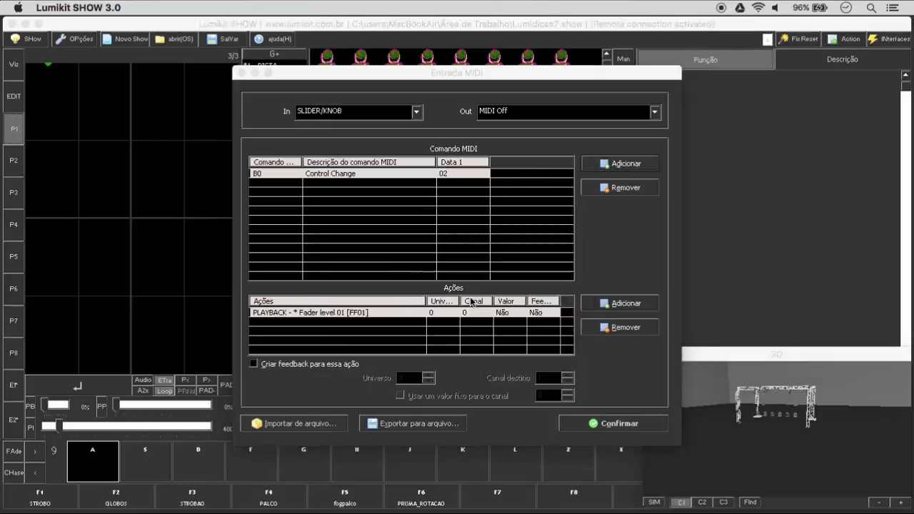
{"action": "left_click", "coordinate": [619, 301]}
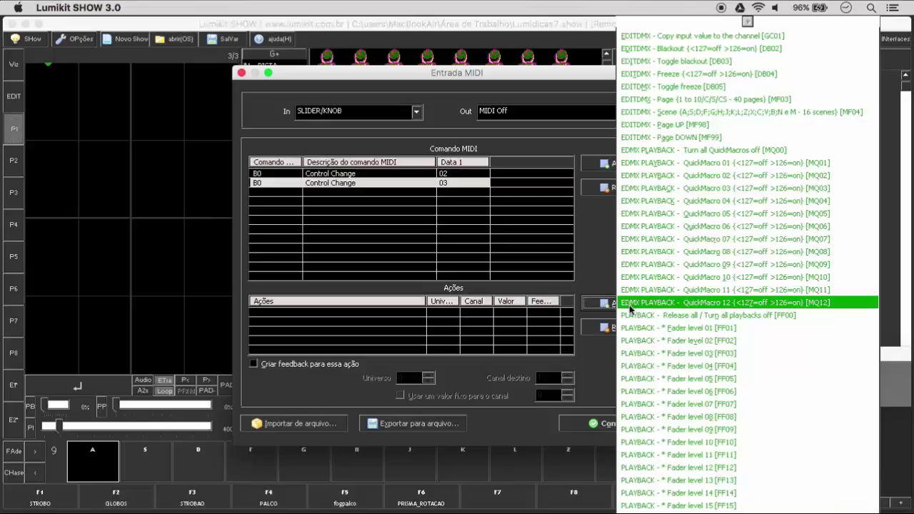
{"action": "left_click", "coordinate": [640, 341]}
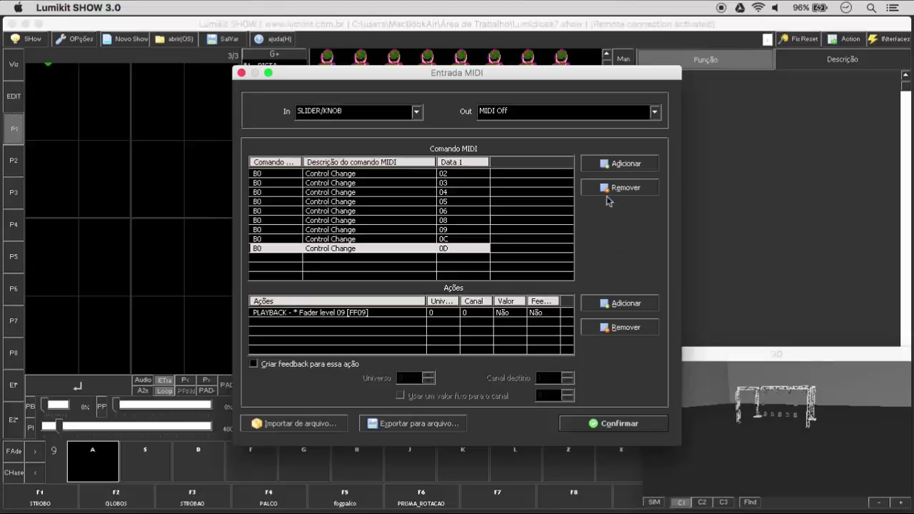
Step: Add the Control Change command B0 with Data 1 value 16 and assign it PLAYBACK Time factor [YF01]
{"action": "left_click", "coordinate": [613, 165]}
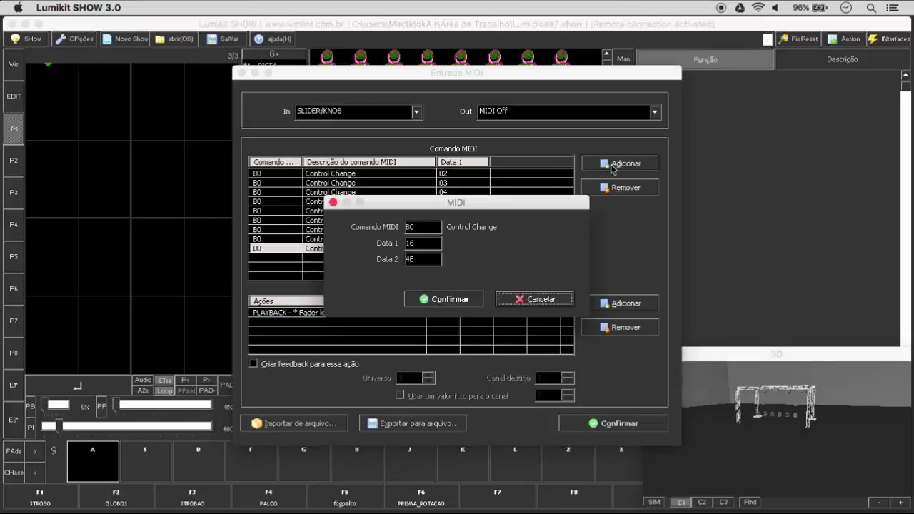
{"action": "left_click", "coordinate": [478, 301]}
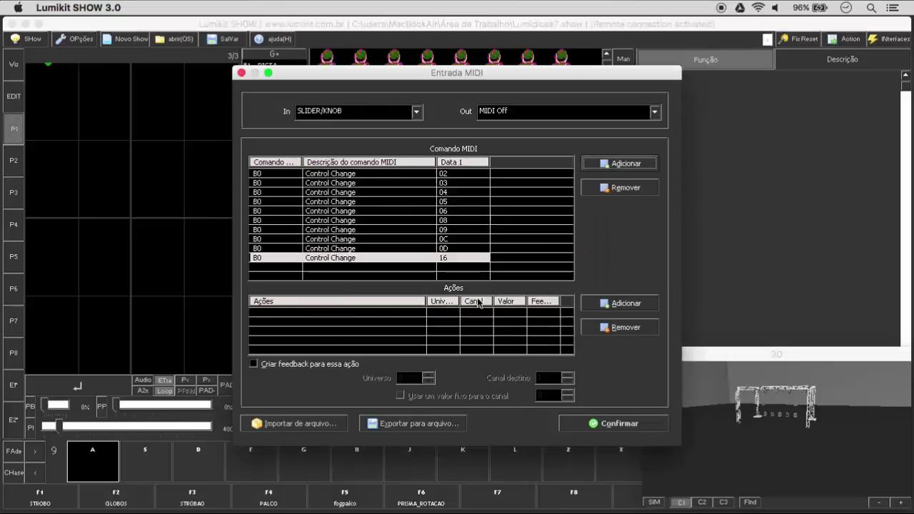
{"action": "left_click", "coordinate": [611, 304]}
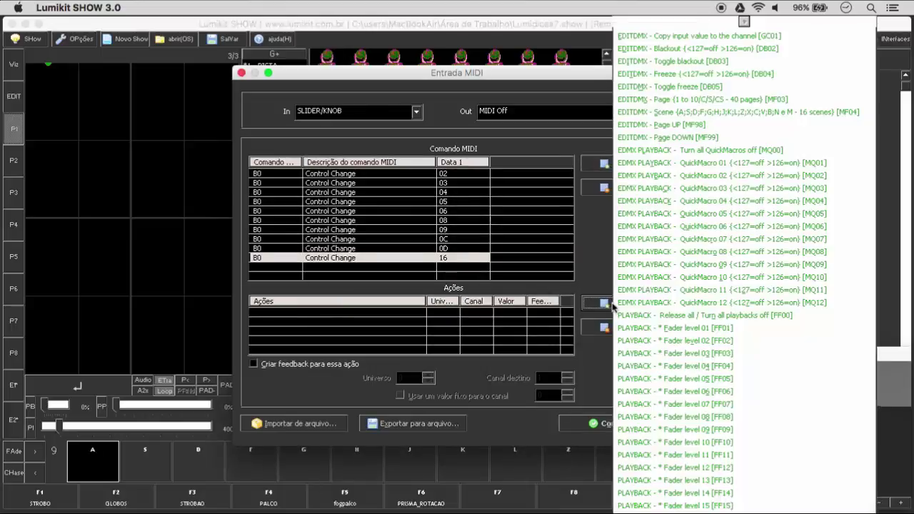
{"action": "scroll", "coordinate": [715, 428], "scroll_direction": "down", "scroll_amount": 5}
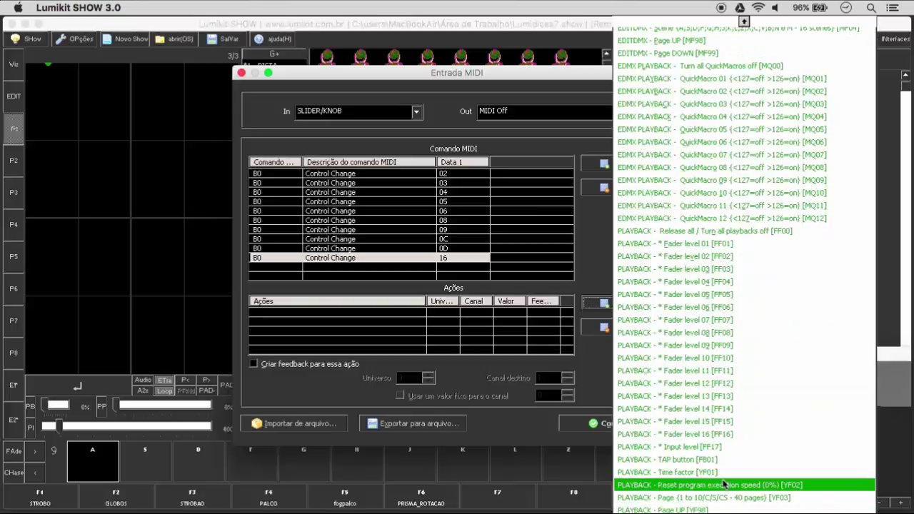
{"action": "left_click", "coordinate": [718, 474]}
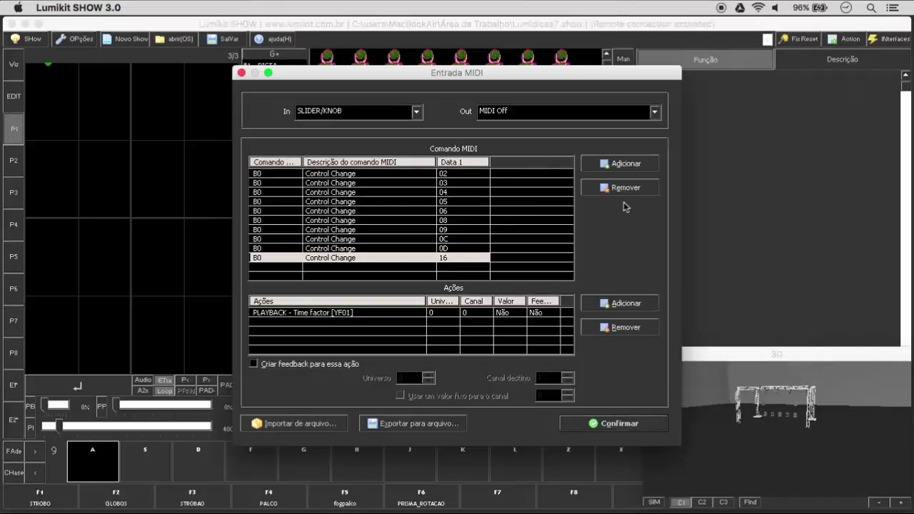
Step: Add the Control Change command B0 with Data 1 value 29 and assign it EDITDMX Blackout [DB02]
{"action": "left_click", "coordinate": [629, 163]}
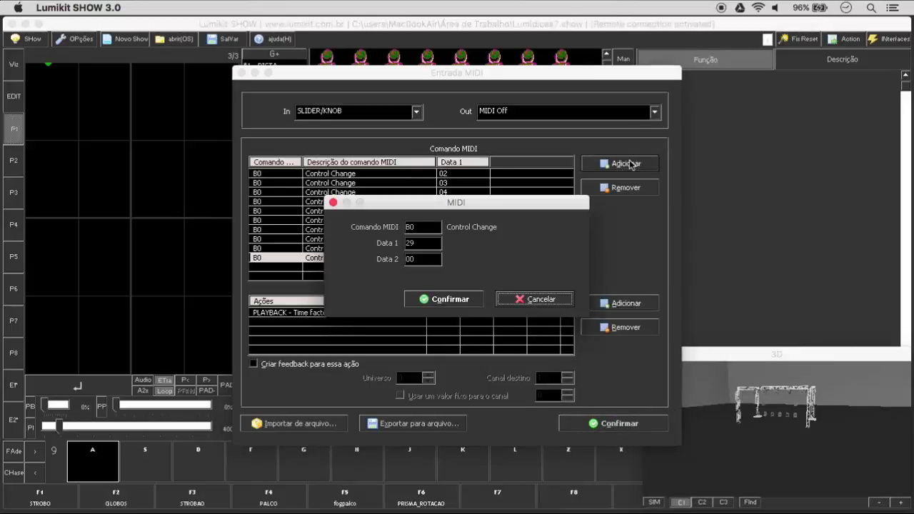
{"action": "left_click", "coordinate": [470, 300]}
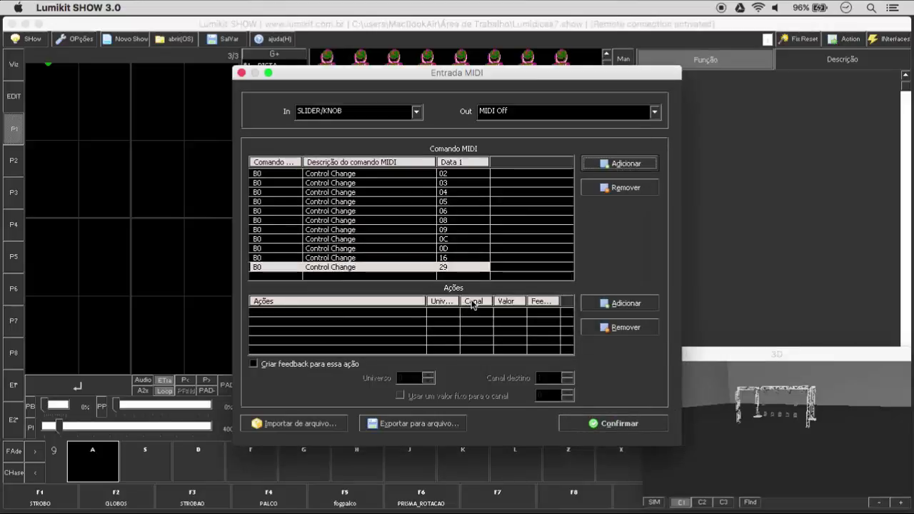
{"action": "left_click", "coordinate": [615, 304]}
{"action": "left_click", "coordinate": [711, 50]}
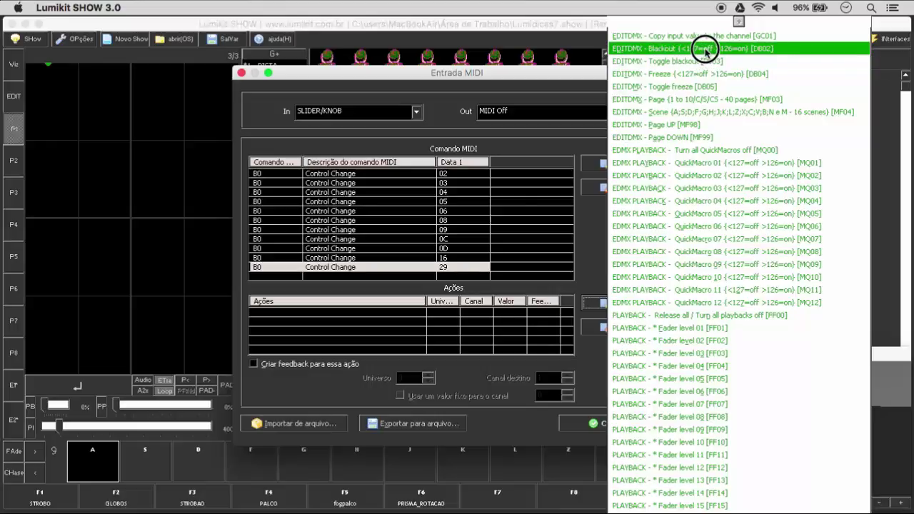
{"action": "left_click", "coordinate": [705, 48]}
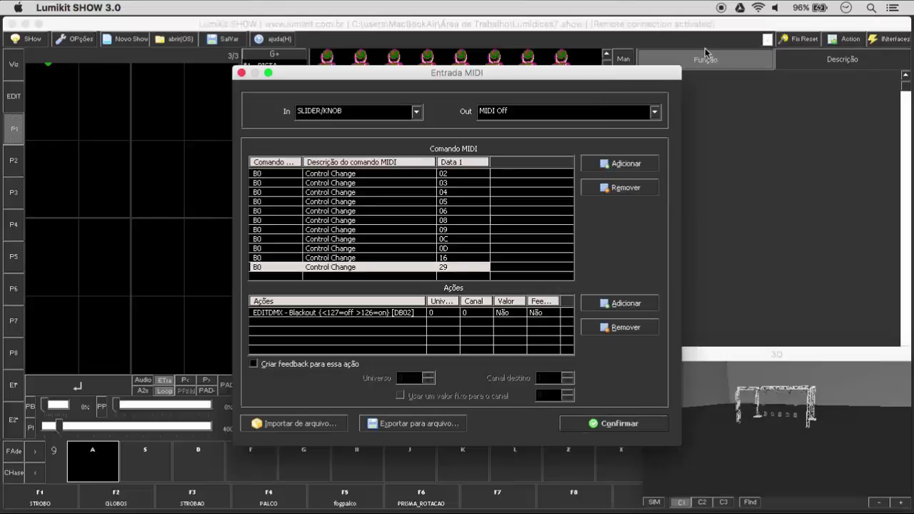
Step: Add the Control Change command B0 with Data 1 value 1F and assign it PLAYBACK Release all / Turn all playbacks off [FF00]
{"action": "left_click", "coordinate": [621, 170]}
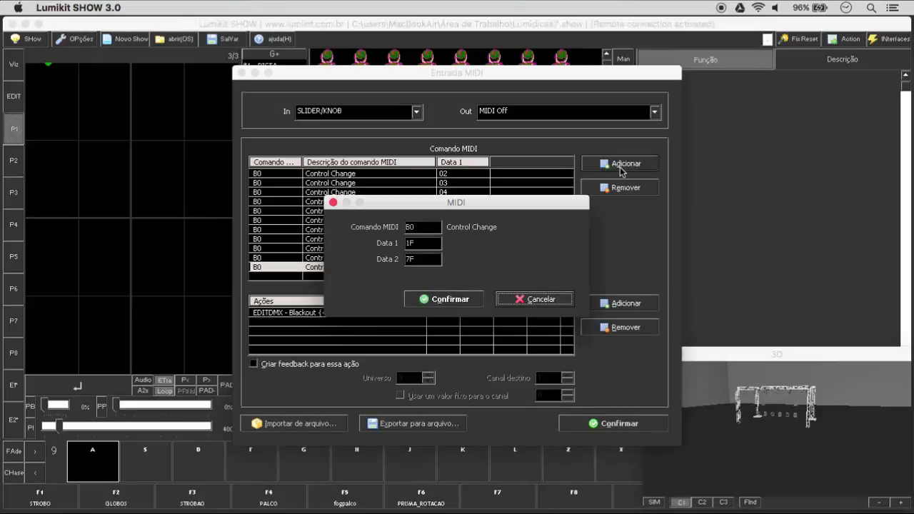
{"action": "left_click", "coordinate": [467, 305]}
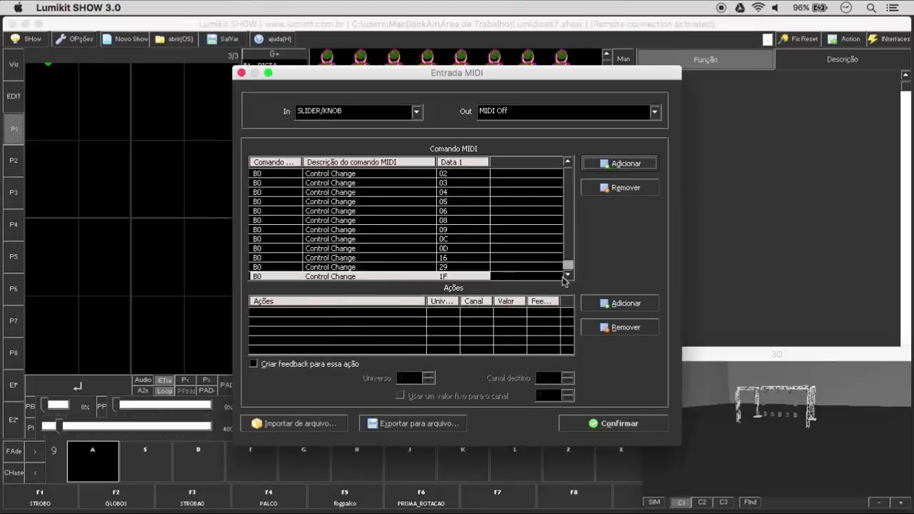
{"action": "left_click", "coordinate": [621, 308]}
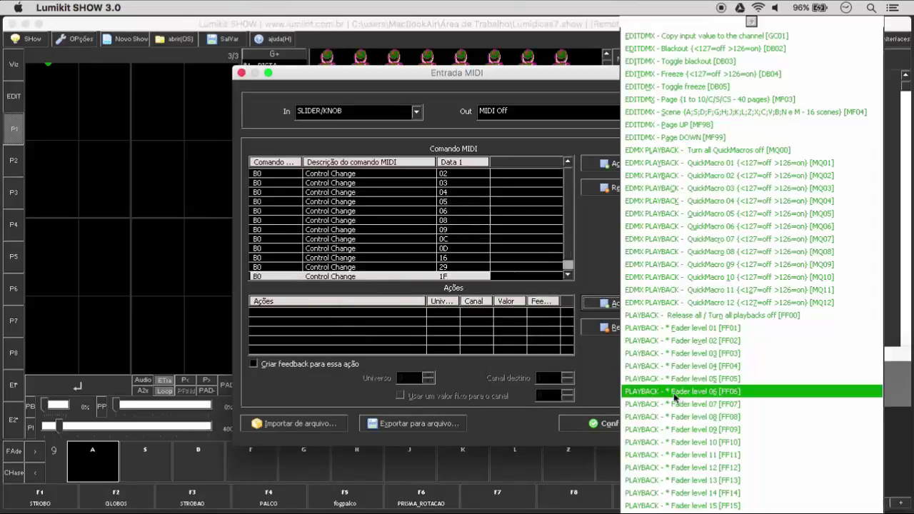
{"action": "scroll", "coordinate": [714, 321], "scroll_direction": "down", "scroll_amount": 4}
{"action": "left_click", "coordinate": [724, 207]}
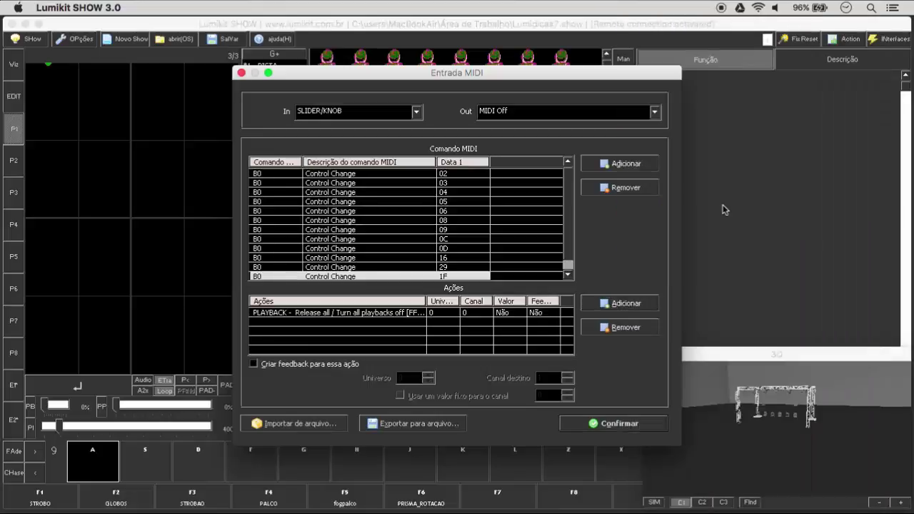
Step: Add the Control Change command B0 with Data 1 value 28 and assign it PLAYBACK TAP button [FB01]
{"action": "left_click", "coordinate": [631, 169]}
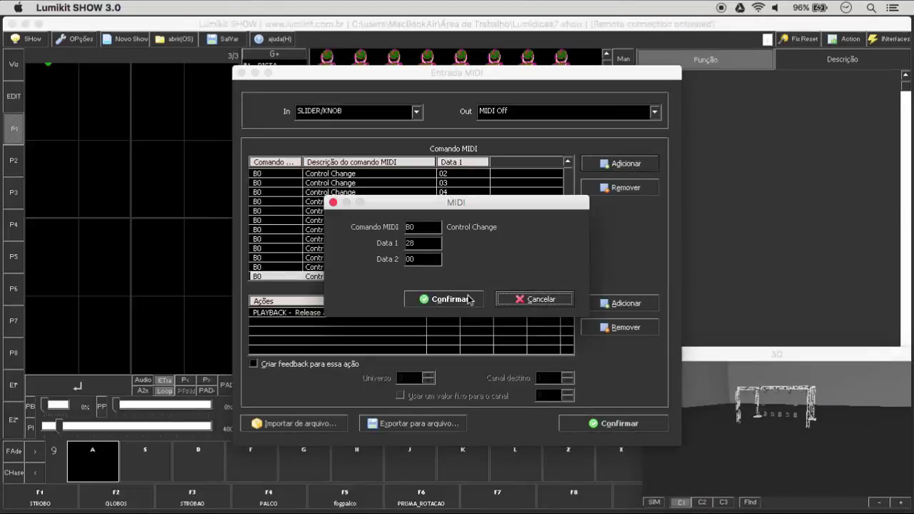
{"action": "left_click", "coordinate": [469, 300]}
{"action": "left_click", "coordinate": [598, 305]}
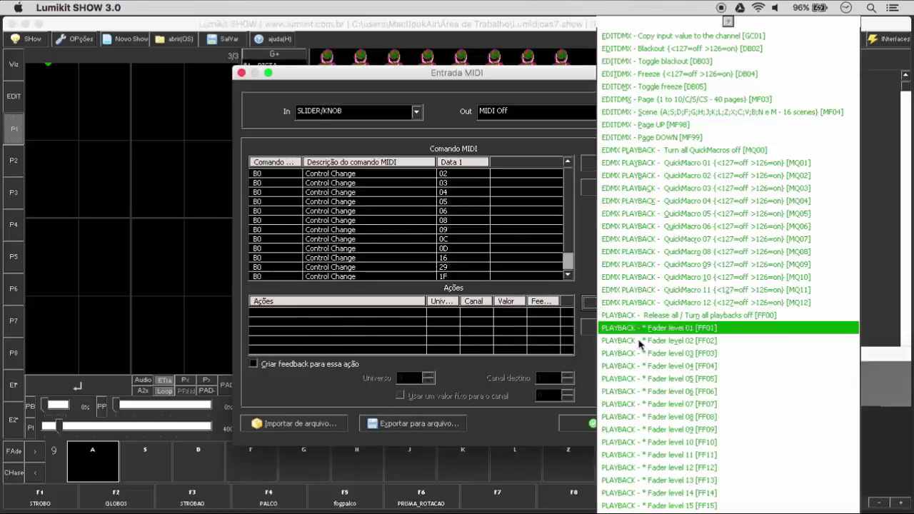
{"action": "key", "text": "Down"}
{"action": "key", "text": "Down"}
{"action": "key", "text": "Down"}
{"action": "key", "text": "Down"}
{"action": "key", "text": "Down"}
{"action": "key", "text": "Down"}
{"action": "key", "text": "Down"}
{"action": "key", "text": "Down"}
{"action": "key", "text": "Down"}
{"action": "key", "text": "Down"}
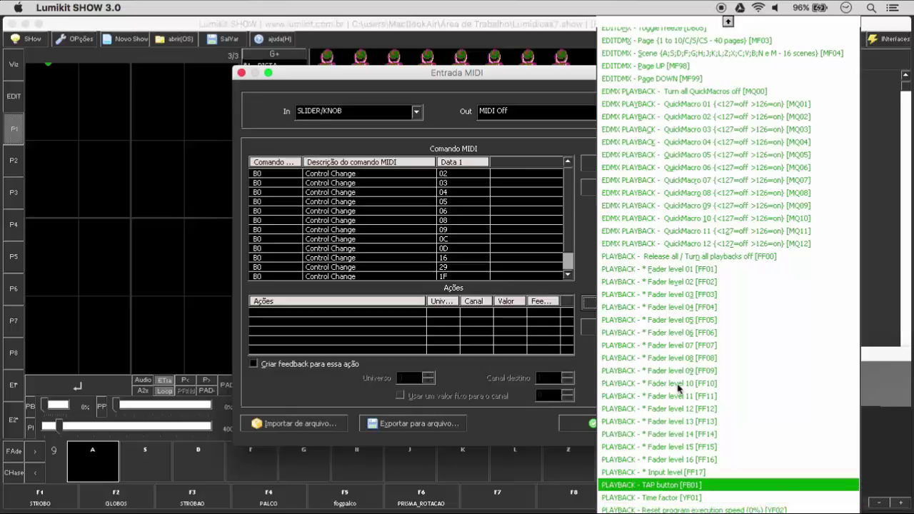
{"action": "left_click", "coordinate": [670, 485]}
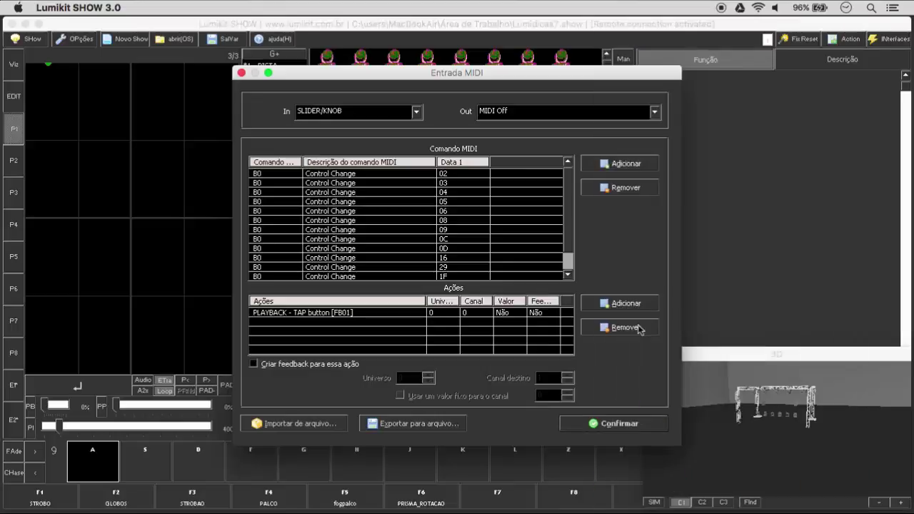
Step: Add the Control Change command B0 with Data 1 value 1E and assign it EDITDMX Freeze [DB04]
{"action": "left_click", "coordinate": [625, 164]}
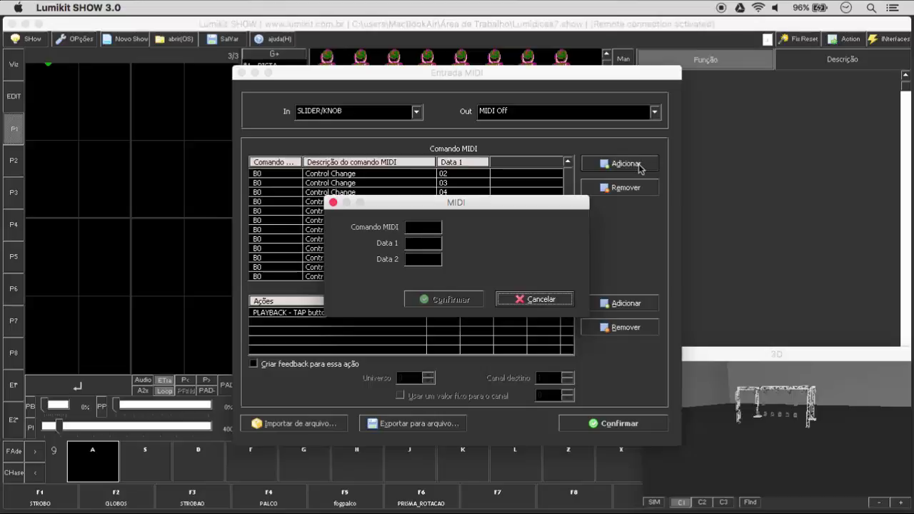
{"action": "left_click", "coordinate": [467, 299]}
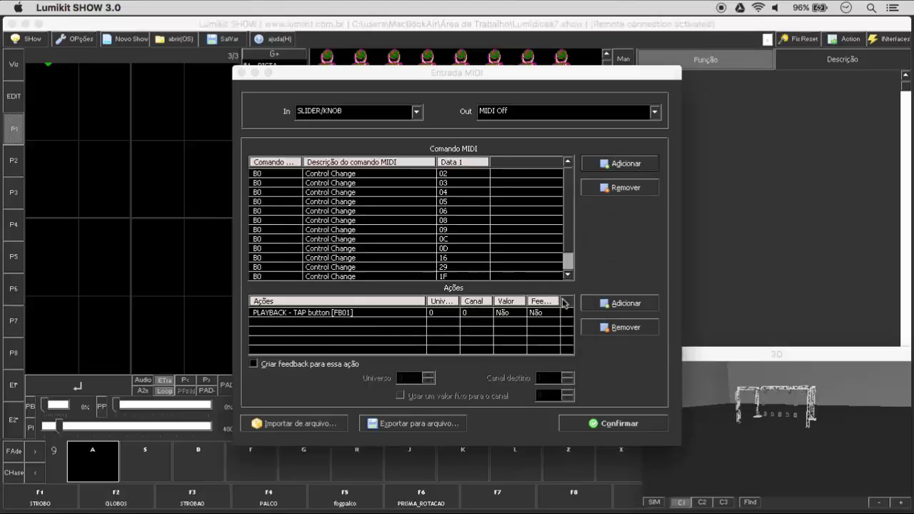
{"action": "left_click", "coordinate": [626, 304]}
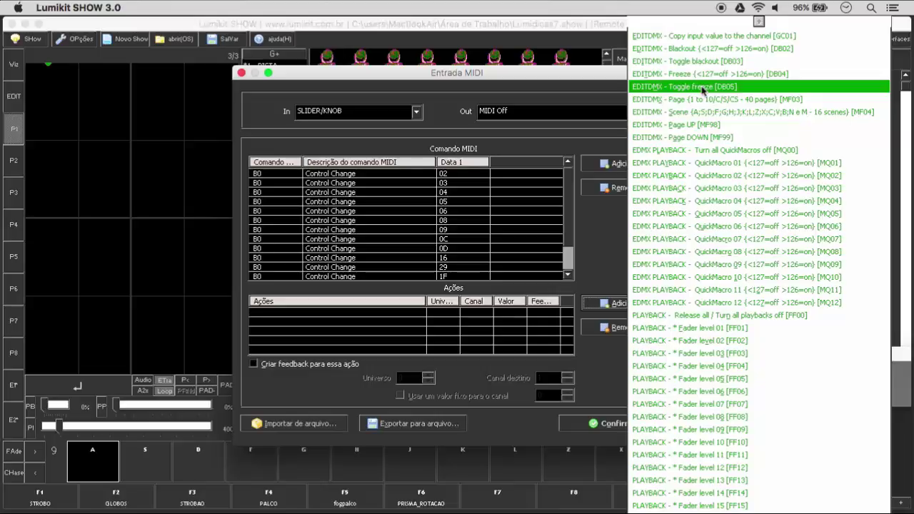
{"action": "left_click", "coordinate": [705, 75]}
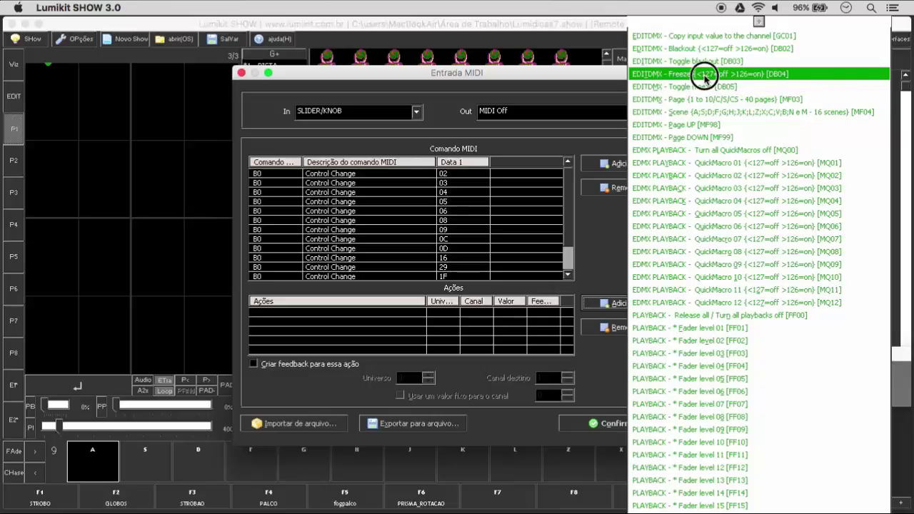
{"action": "left_click", "coordinate": [572, 257]}
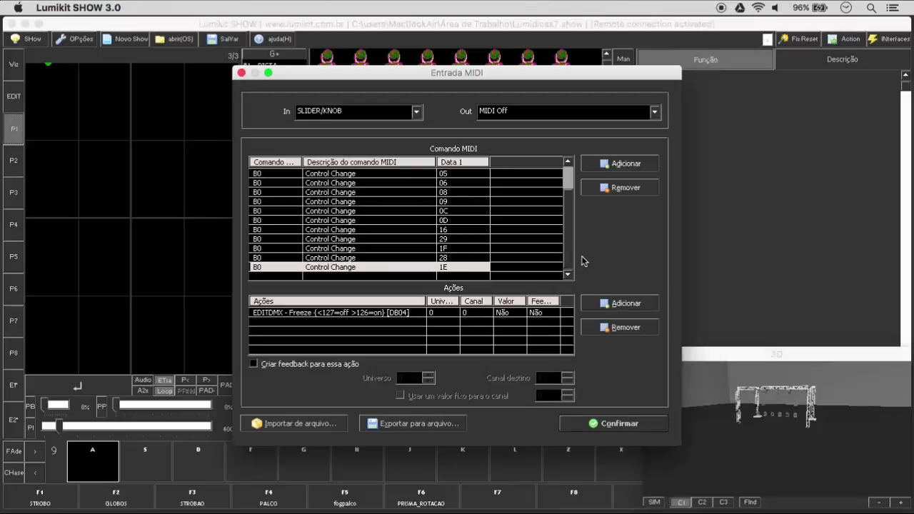
Step: Add the Control Change command B0 with Data 1 value 21 and assign it EDITDMX Blackout [DB02]
{"action": "left_click", "coordinate": [611, 165]}
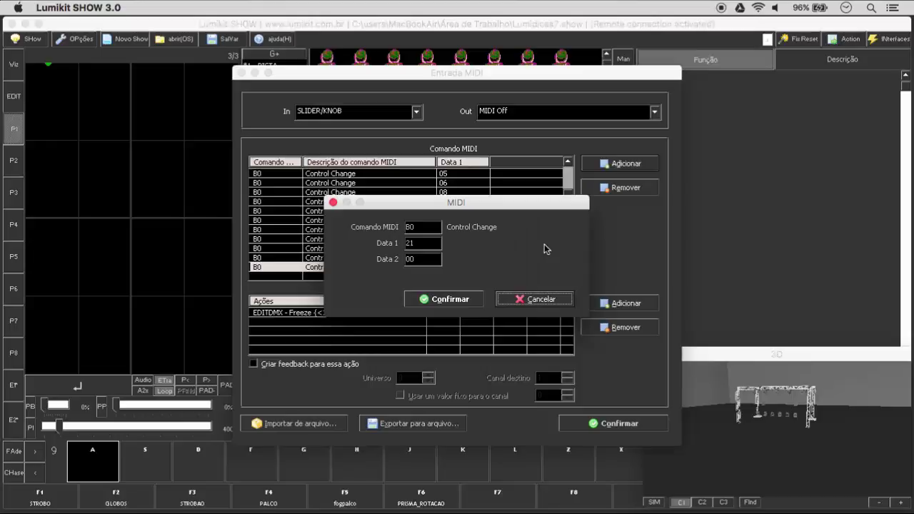
{"action": "left_click", "coordinate": [478, 298]}
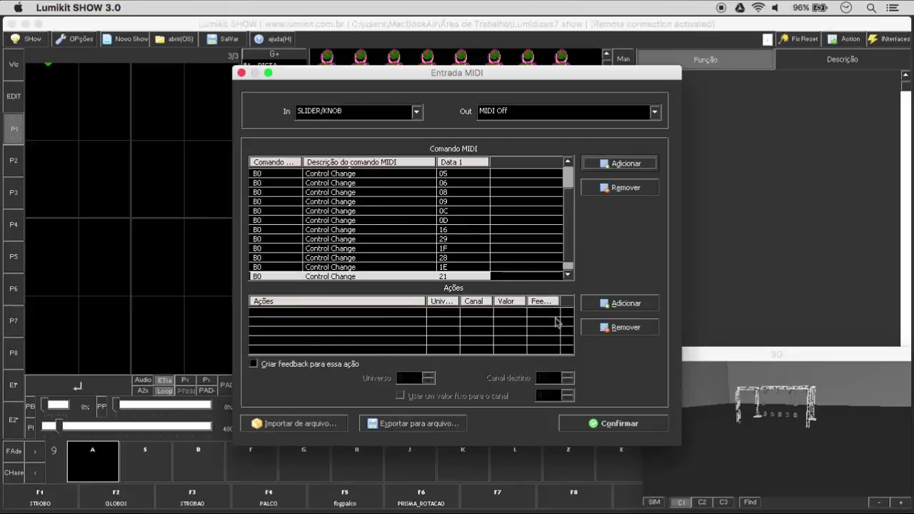
{"action": "left_click", "coordinate": [624, 304]}
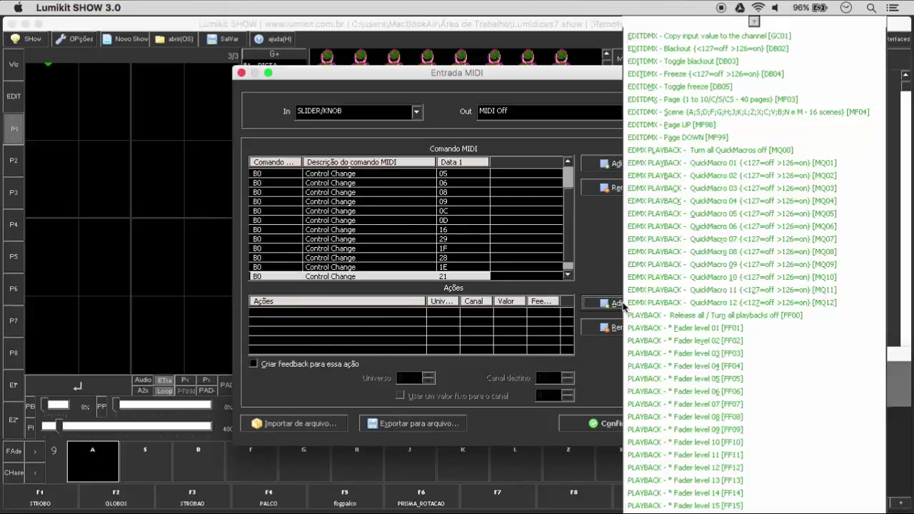
{"action": "left_click", "coordinate": [726, 52]}
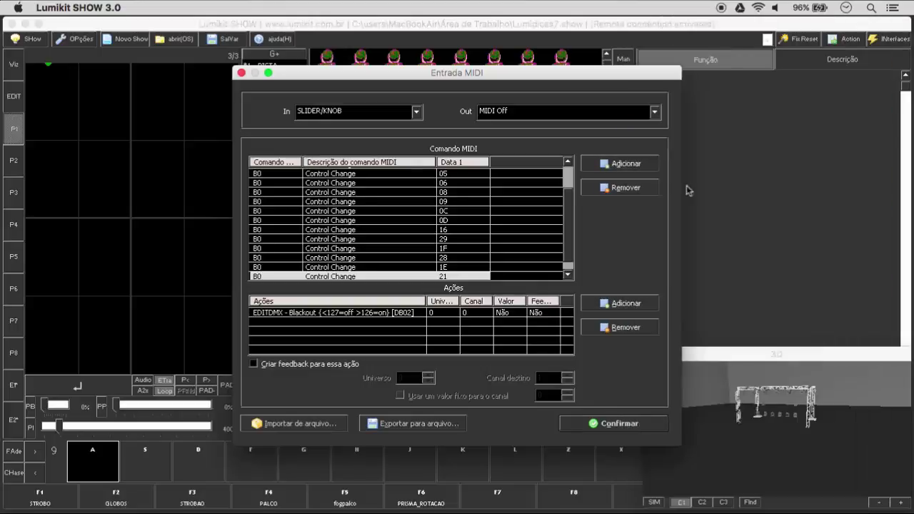
Step: Add the EDMX PLAYBACK actions QuickMacro 01 [MQ01] and QuickMacro 05 [MQ05] to the Data 1 value 21 command
{"action": "left_click", "coordinate": [639, 304]}
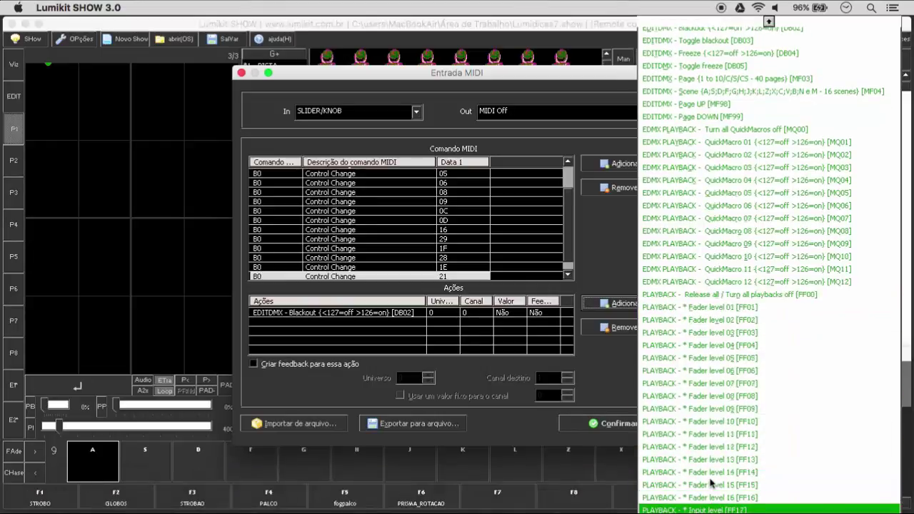
{"action": "scroll", "coordinate": [711, 483], "scroll_direction": "down", "scroll_amount": 3}
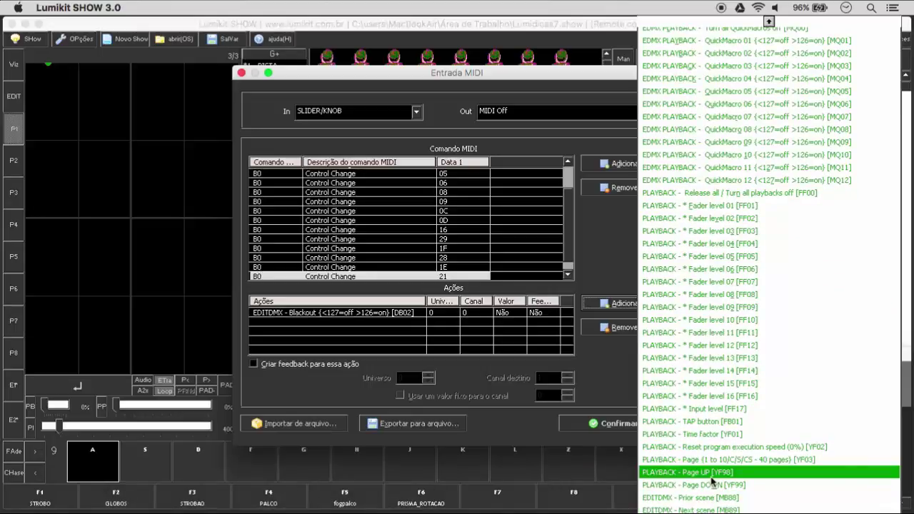
{"action": "scroll", "coordinate": [723, 89], "scroll_direction": "up", "scroll_amount": 3}
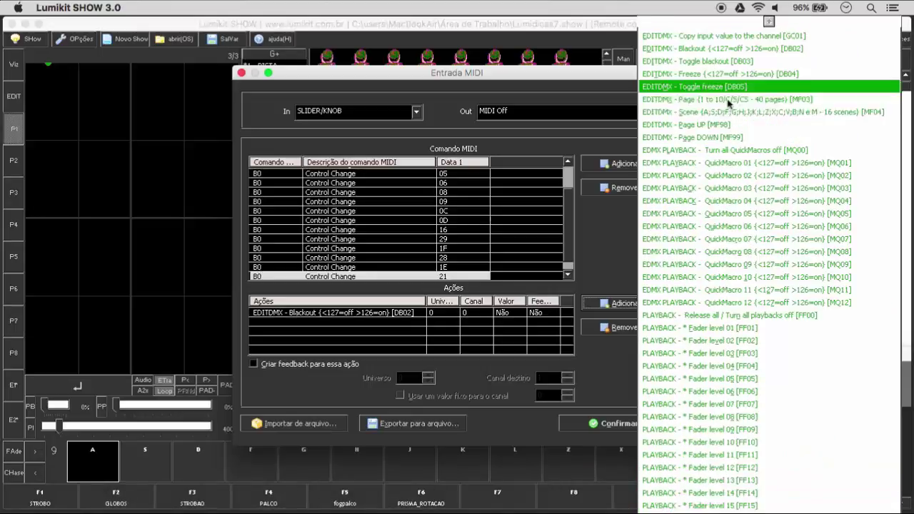
{"action": "left_click", "coordinate": [718, 162]}
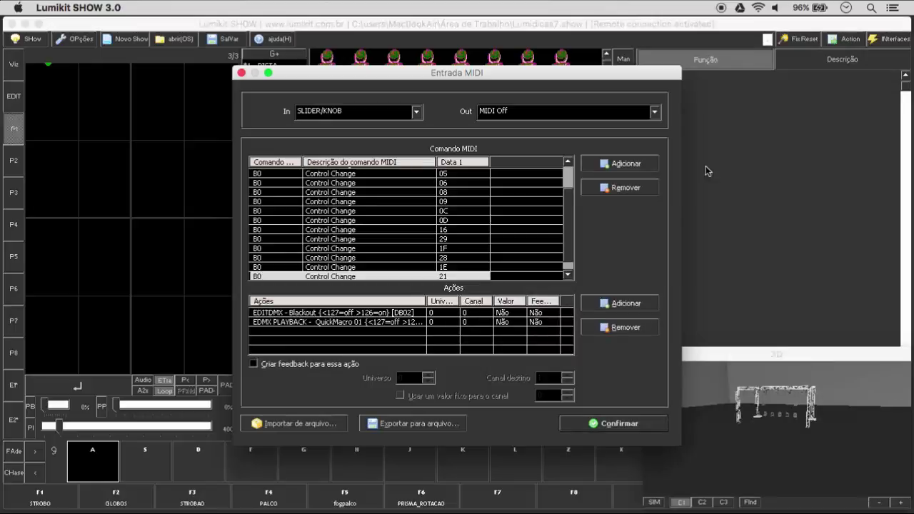
{"action": "left_click", "coordinate": [638, 303]}
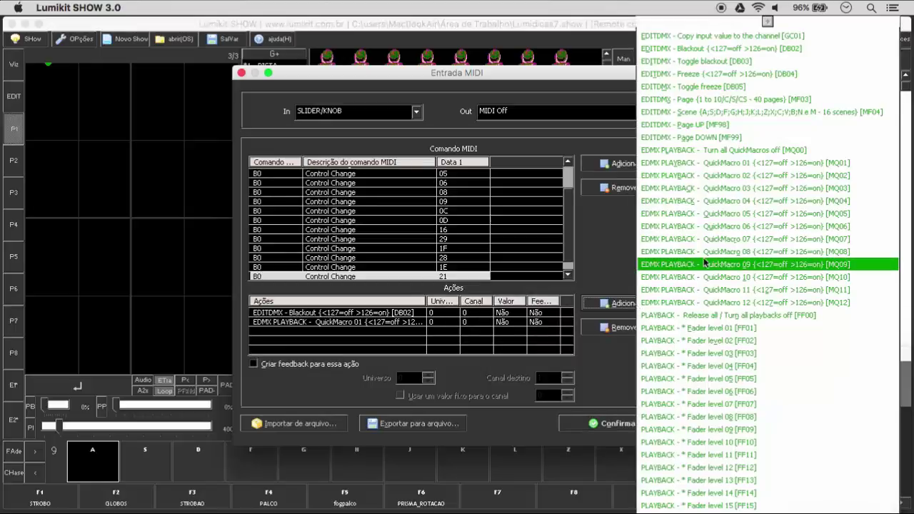
{"action": "left_click", "coordinate": [736, 218]}
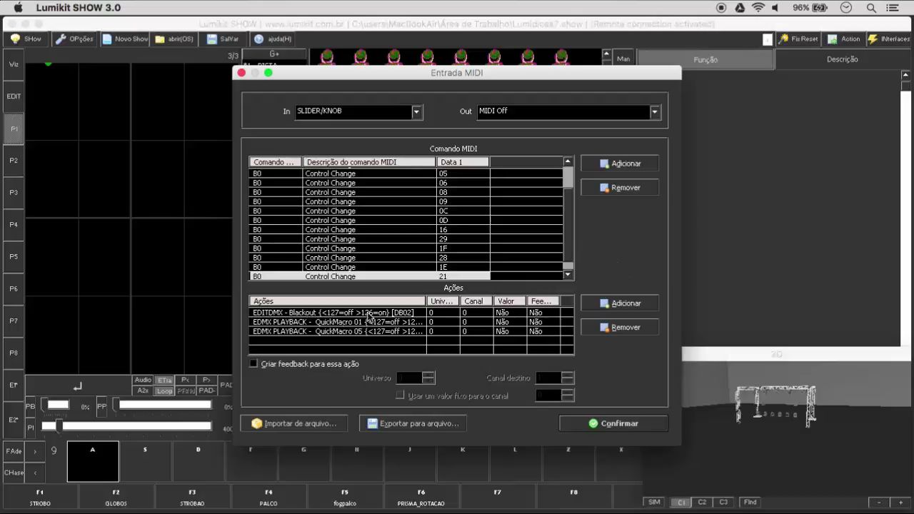
Step: Review the Blackout, QuickMacro 01 and QuickMacro 05 actions of the Data 1 value 21 command, and confirm the MIDI input mapping
{"action": "left_click", "coordinate": [316, 315]}
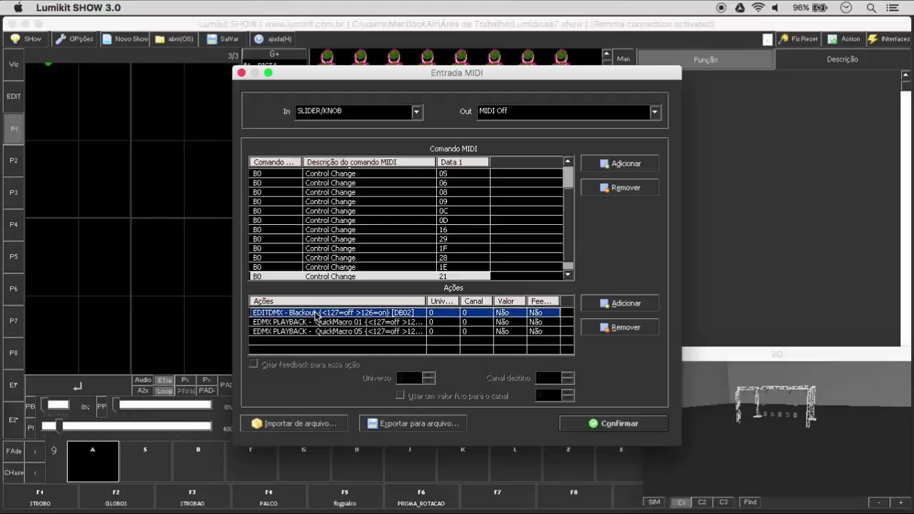
{"action": "left_click", "coordinate": [314, 323]}
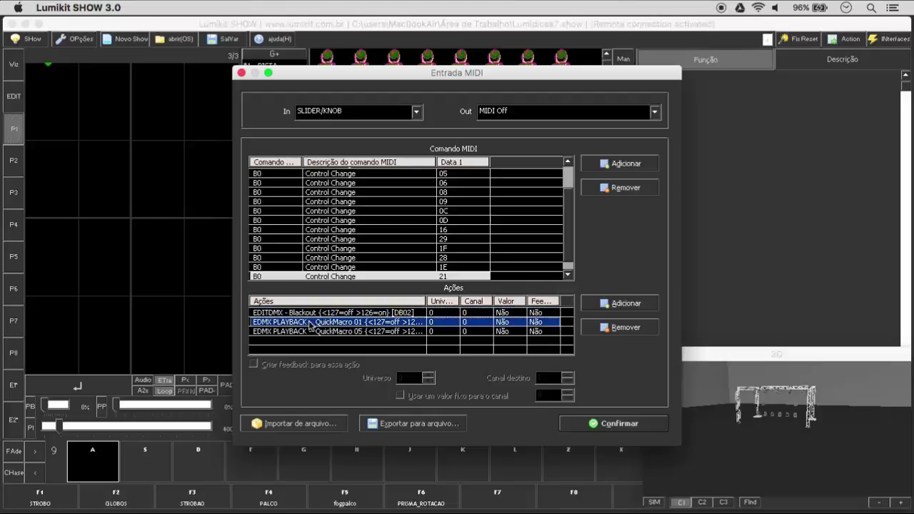
{"action": "left_click", "coordinate": [313, 332]}
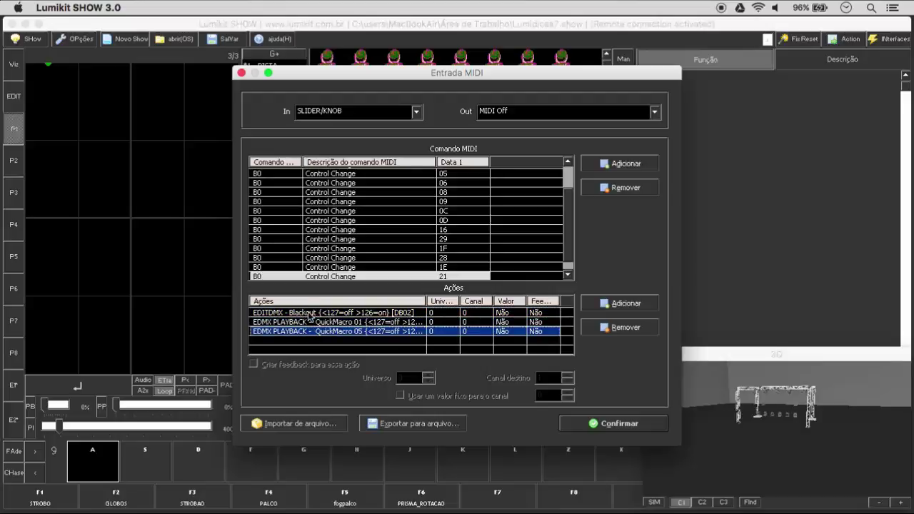
{"action": "left_click", "coordinate": [311, 314]}
{"action": "left_click", "coordinate": [312, 323]}
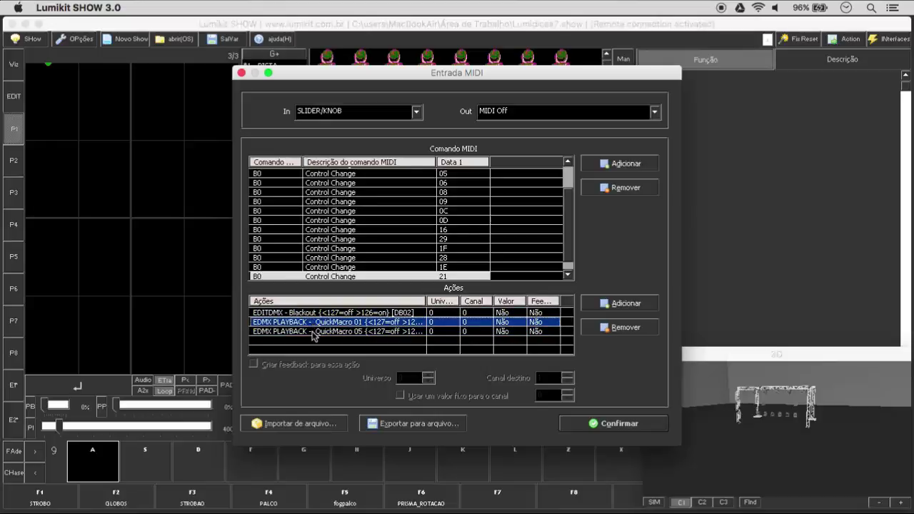
{"action": "left_click", "coordinate": [312, 333]}
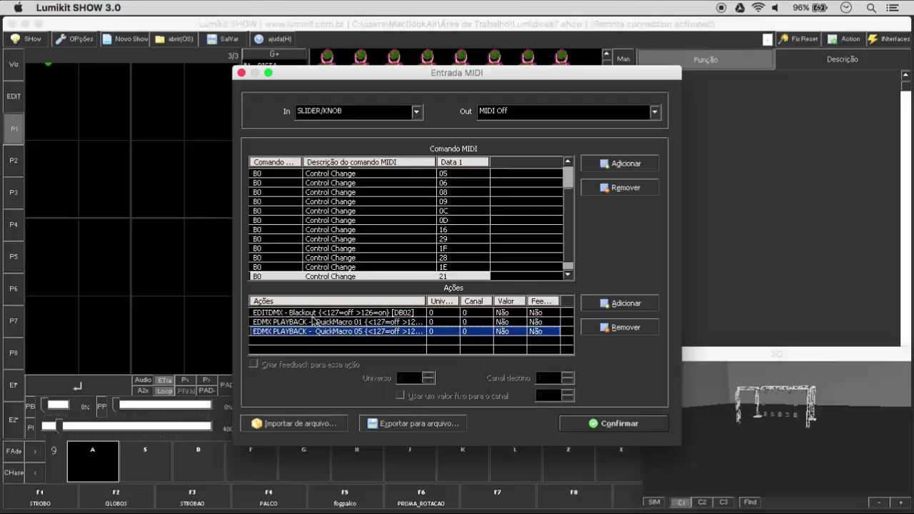
{"action": "left_click", "coordinate": [313, 322]}
{"action": "left_click", "coordinate": [313, 313]}
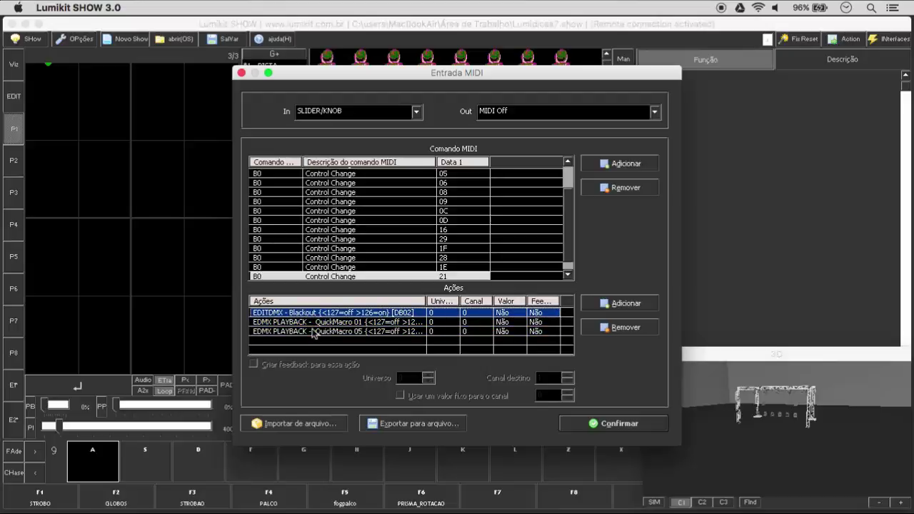
{"action": "left_click", "coordinate": [314, 322]}
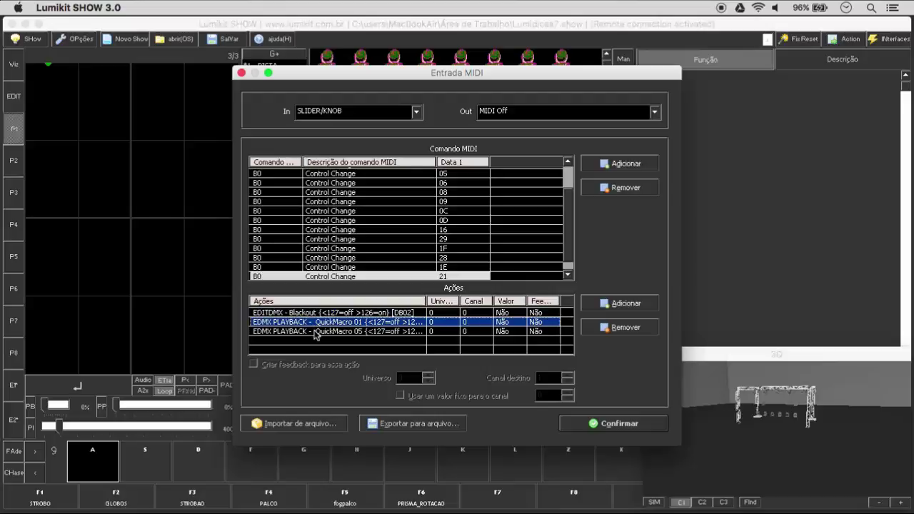
{"action": "left_click", "coordinate": [315, 331]}
{"action": "left_click", "coordinate": [314, 323]}
{"action": "left_click", "coordinate": [314, 313]}
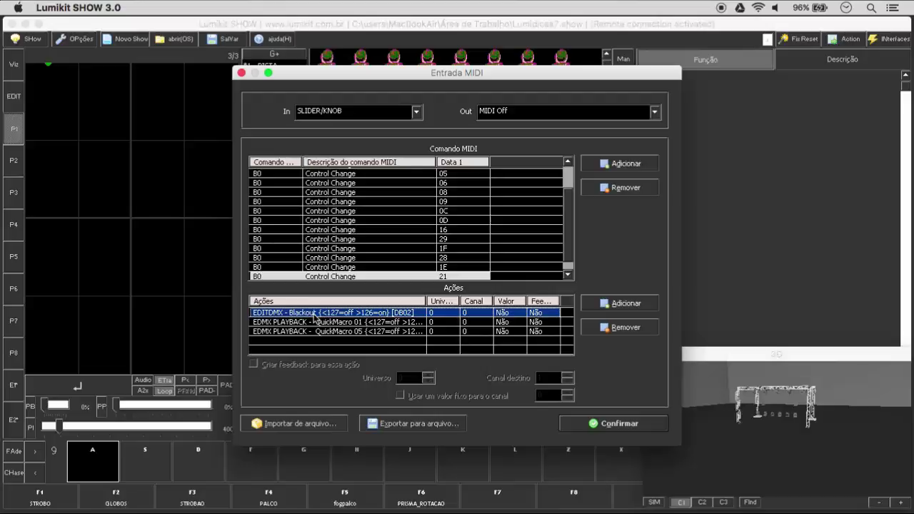
{"action": "left_click", "coordinate": [574, 426]}
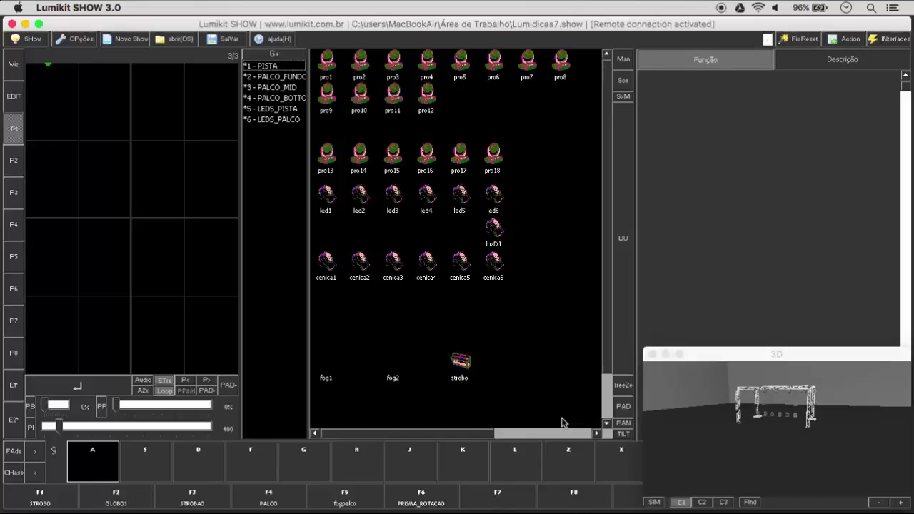
Step: Switch to scene page 1 and play its scenes from FullColor through BlueCyanMagYel to preview them in the 3D view
{"action": "left_click", "coordinate": [56, 456]}
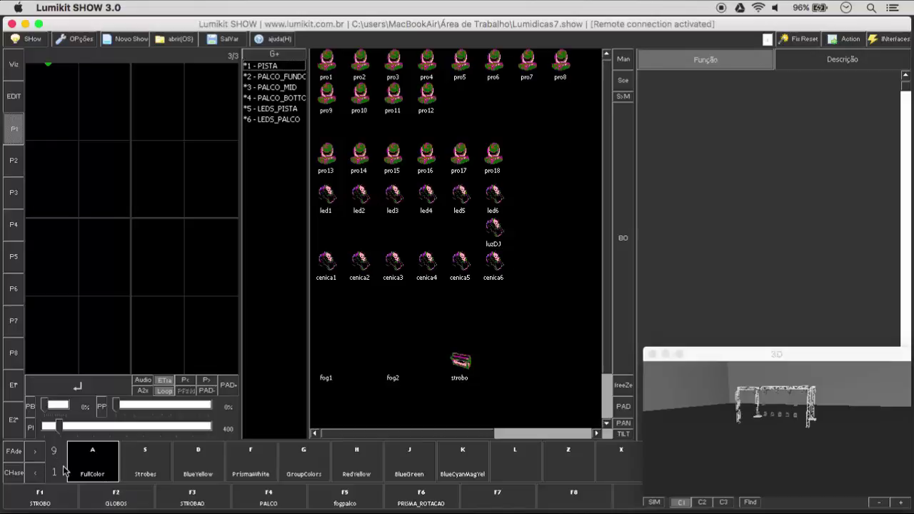
{"action": "left_click", "coordinate": [80, 475]}
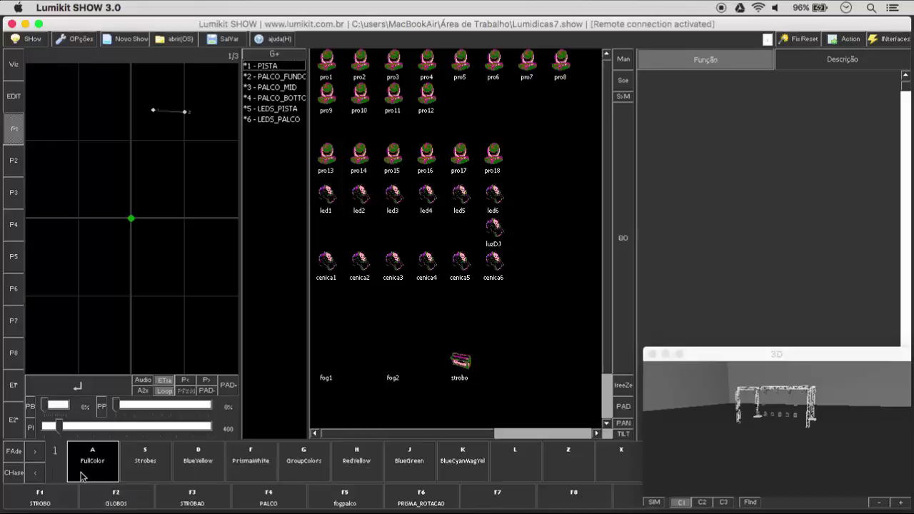
{"action": "left_click", "coordinate": [144, 466]}
{"action": "left_click", "coordinate": [198, 465]}
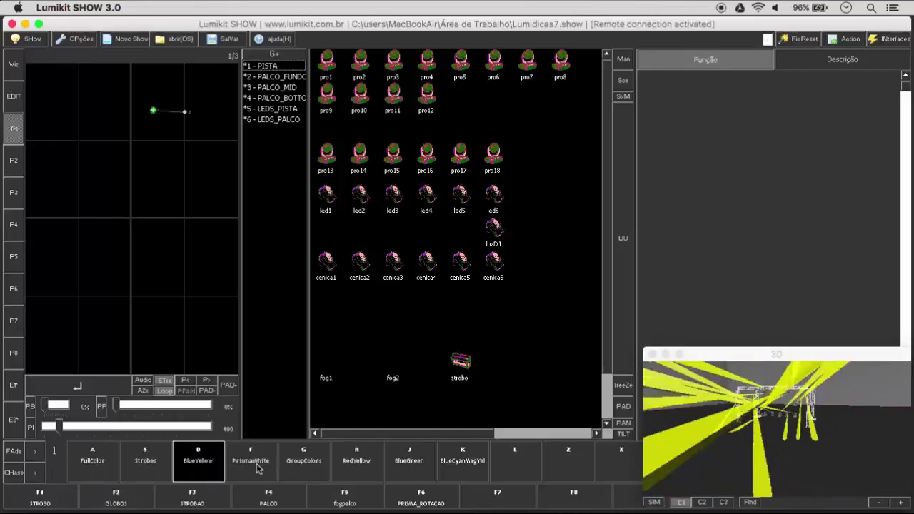
{"action": "left_click", "coordinate": [250, 464]}
{"action": "left_click", "coordinate": [304, 464]}
{"action": "left_click", "coordinate": [349, 463]}
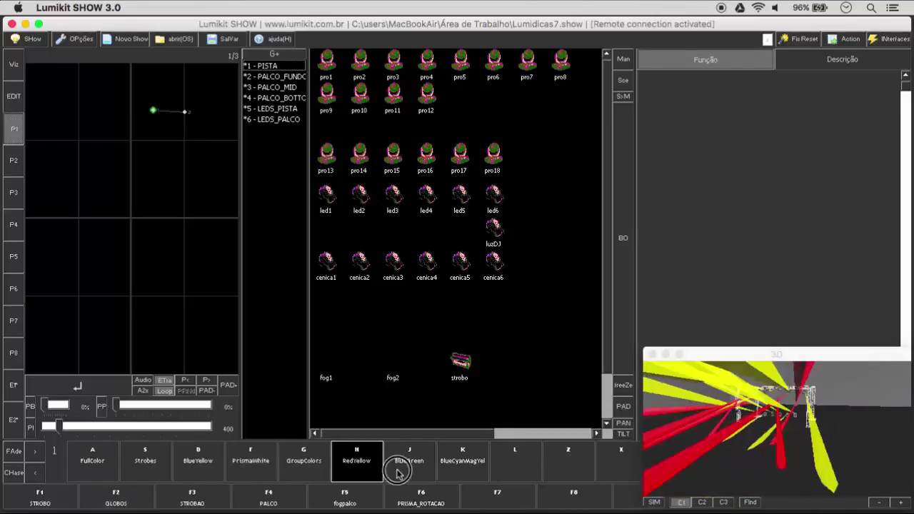
{"action": "left_click", "coordinate": [409, 466]}
{"action": "left_click", "coordinate": [457, 471]}
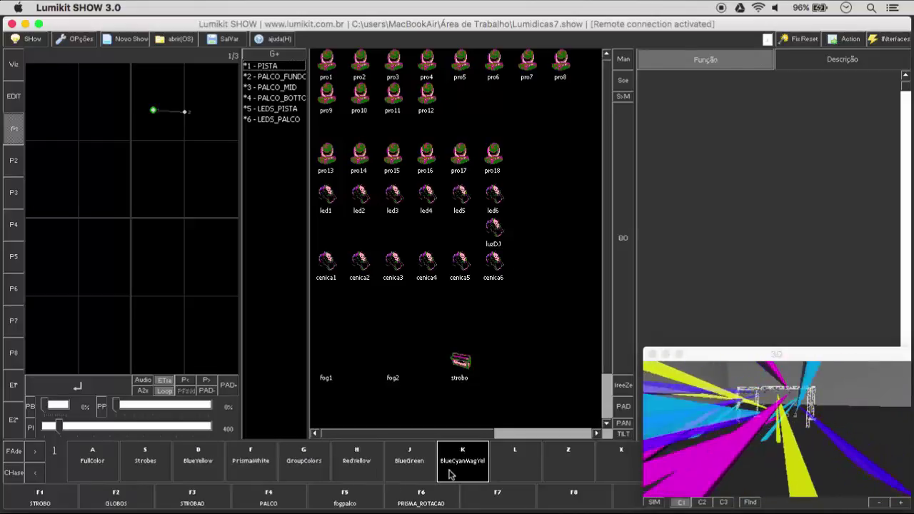
Step: For the empty F scene of page 9, set the Wizard strobe function of PISTA, PALCO_FUNDO, PALCO_MID and PALCO_BOTTOM to master control
{"action": "left_click", "coordinate": [101, 466]}
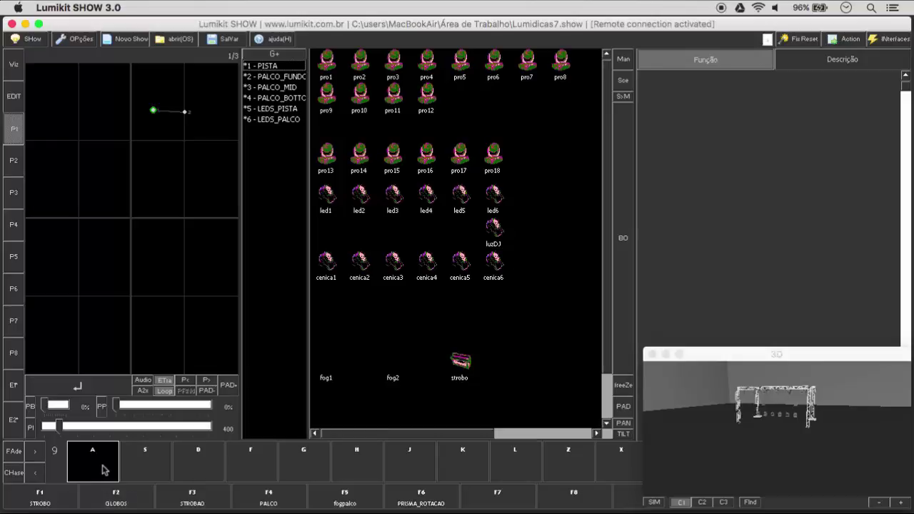
{"action": "left_click", "coordinate": [241, 463]}
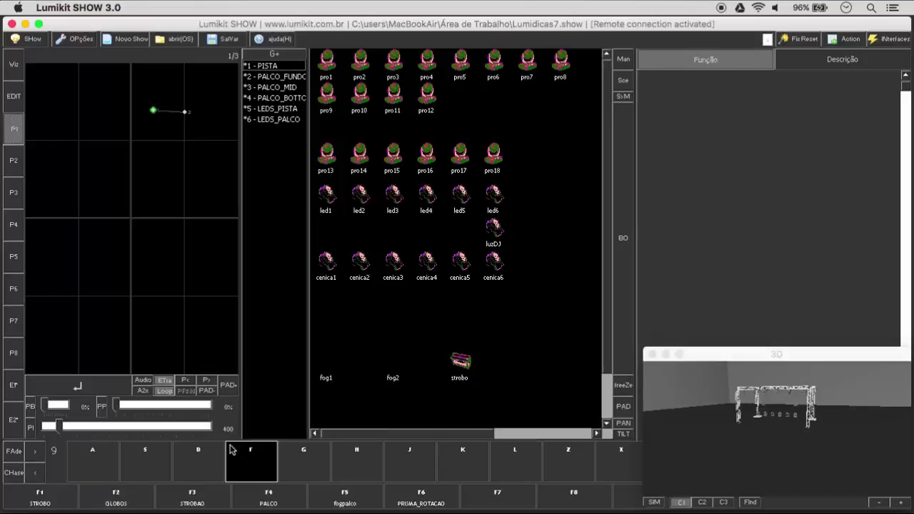
{"action": "left_click", "coordinate": [17, 71]}
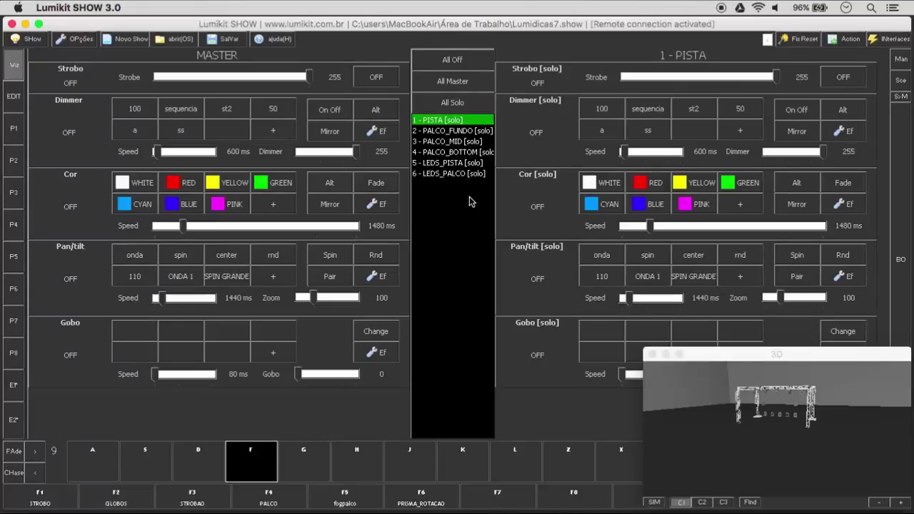
{"action": "left_click", "coordinate": [535, 77]}
{"action": "left_click", "coordinate": [488, 130]}
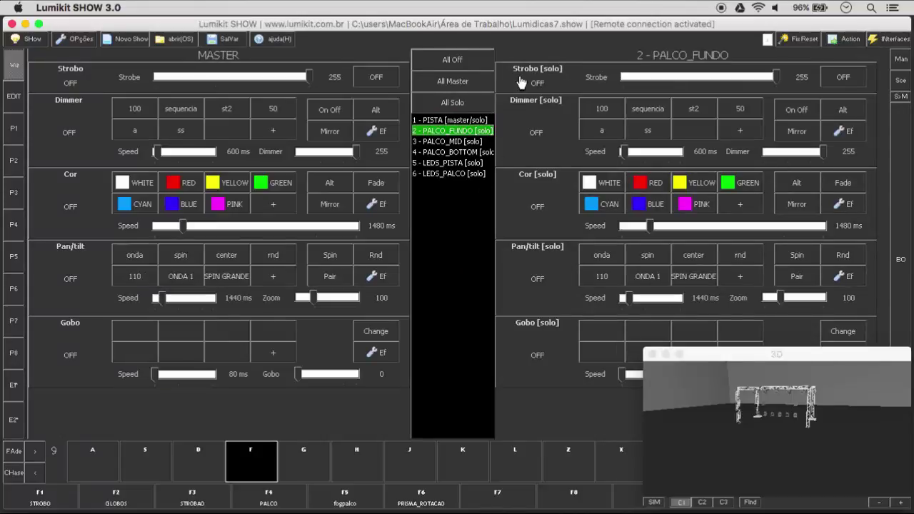
{"action": "left_click", "coordinate": [529, 71]}
{"action": "left_click", "coordinate": [454, 142]}
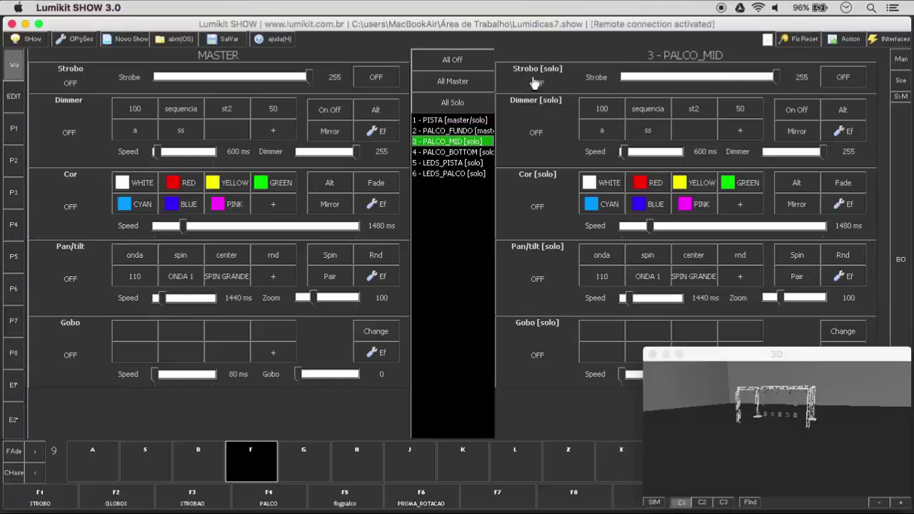
{"action": "left_click", "coordinate": [533, 78]}
{"action": "left_click", "coordinate": [478, 152]}
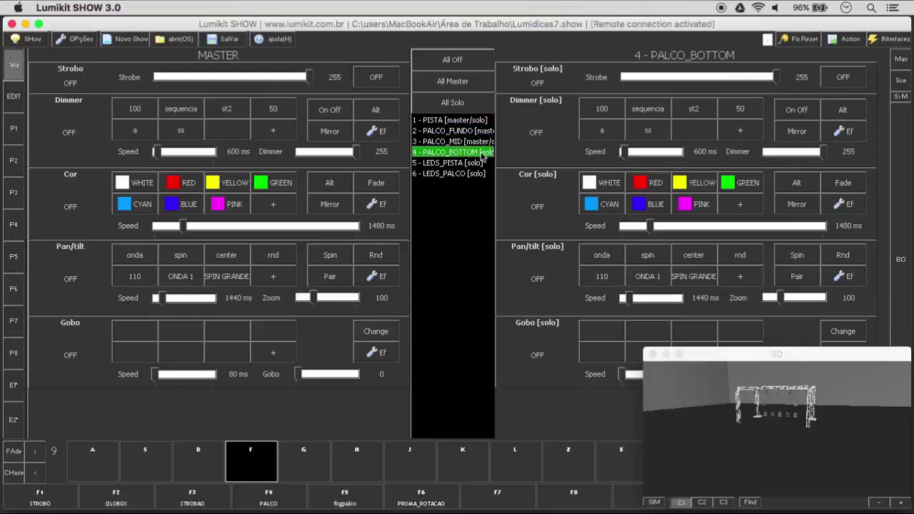
{"action": "left_click", "coordinate": [533, 77]}
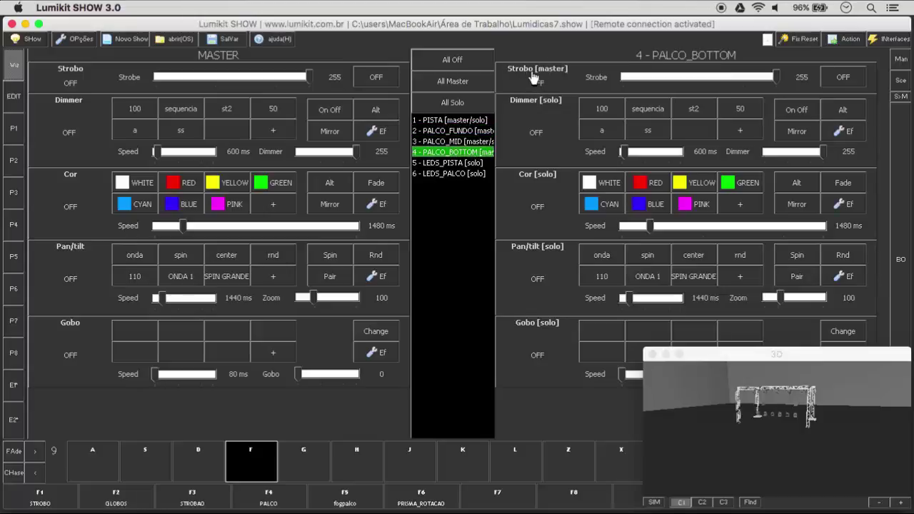
Step: Set the master strobe to 255 and save the scene in slot F under the name strobo
{"action": "left_click", "coordinate": [299, 78]}
{"action": "left_click_drag", "start_coordinate": [299, 81], "coordinate": [315, 85]}
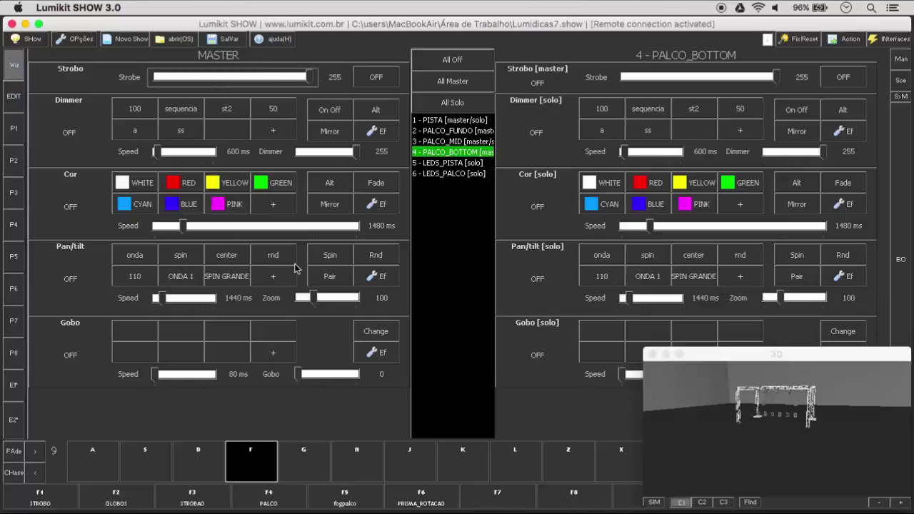
{"action": "right_click", "coordinate": [259, 465]}
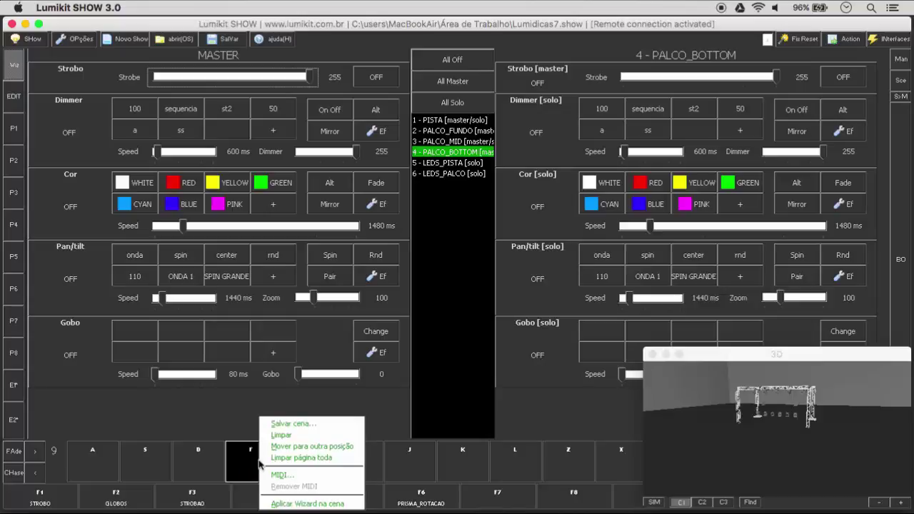
{"action": "left_click", "coordinate": [275, 424]}
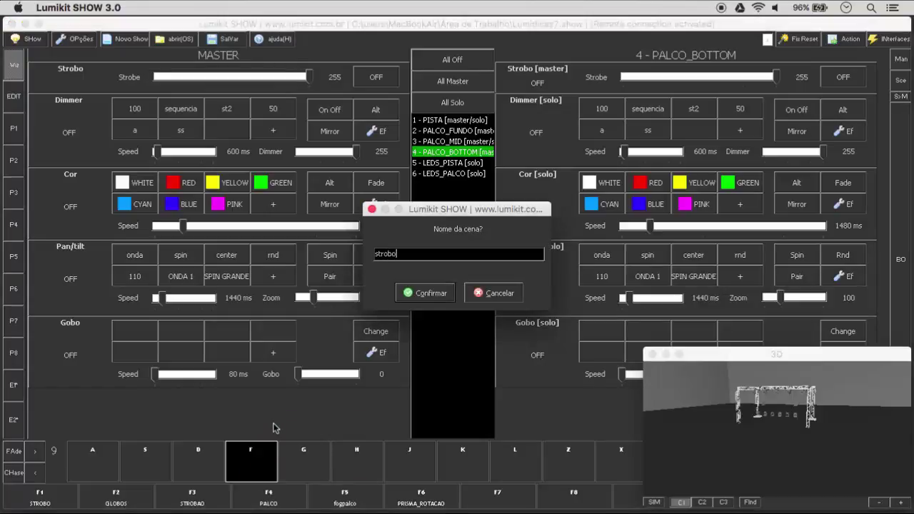
{"action": "key", "text": "Return"}
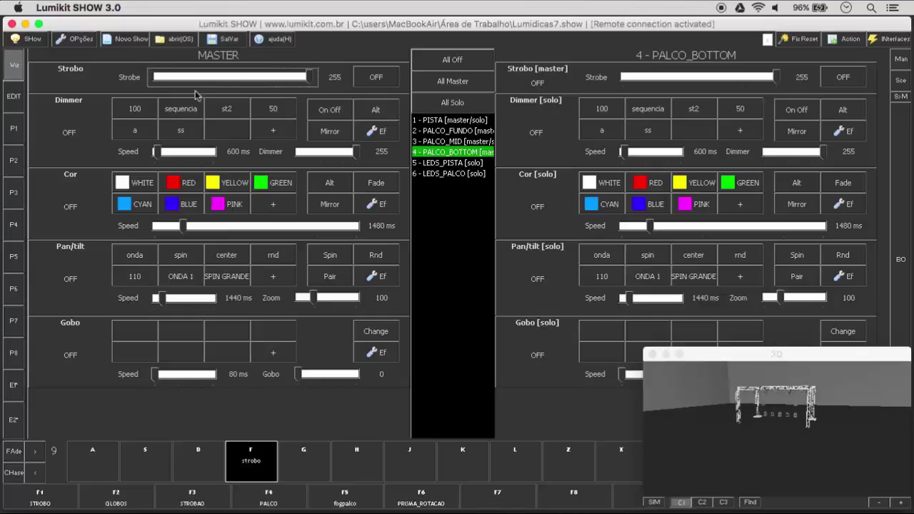
Step: Open the DMX output window at universe 1, examine the fixtures' strobe channels against the master strobe, and close the window
{"action": "left_click", "coordinate": [84, 41]}
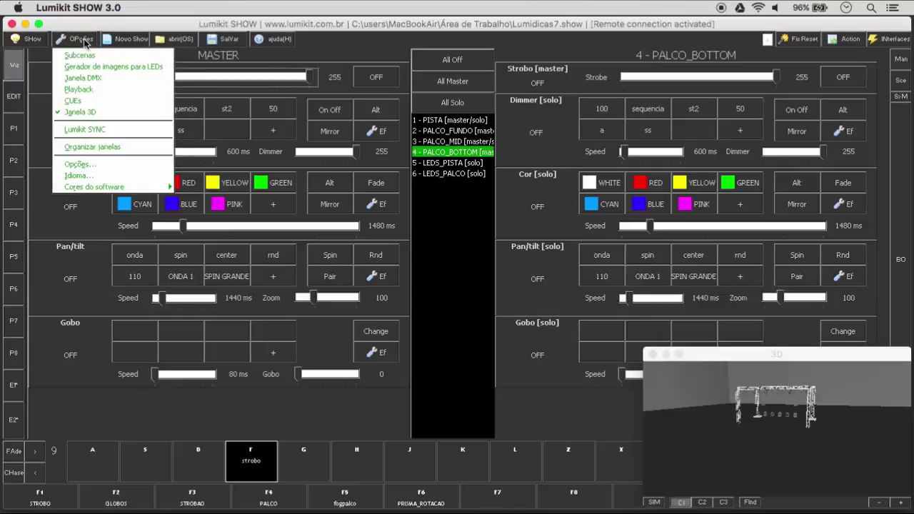
{"action": "left_click", "coordinate": [95, 84]}
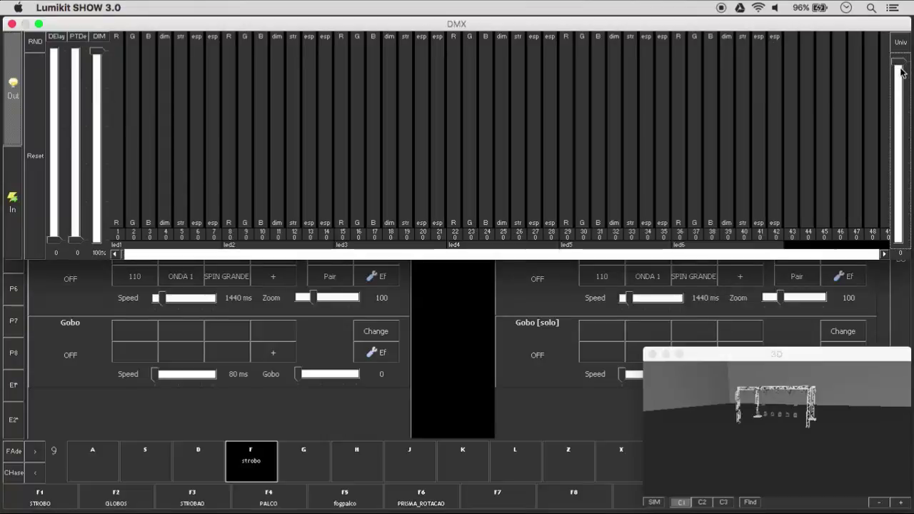
{"action": "left_click_drag", "start_coordinate": [902, 72], "coordinate": [901, 84]}
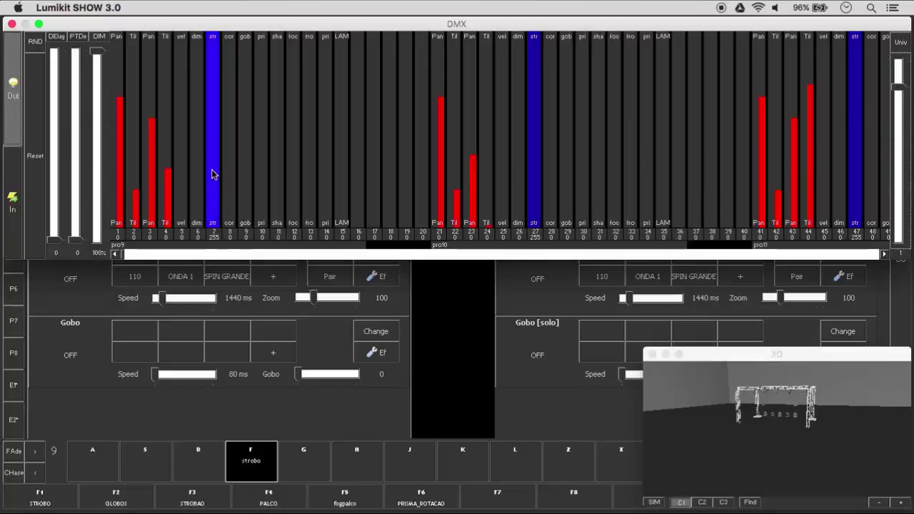
{"action": "left_click_drag", "start_coordinate": [246, 26], "coordinate": [253, 169]}
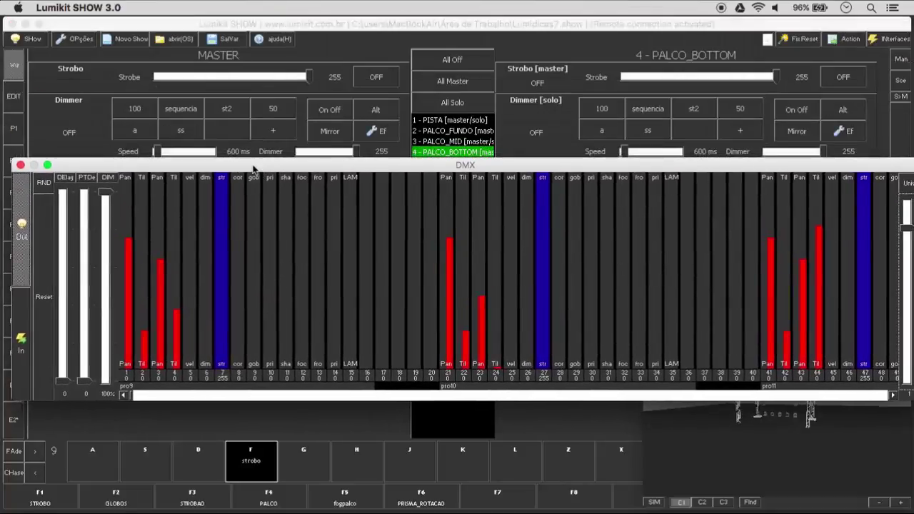
{"action": "mouse_move", "coordinate": [309, 77]}
{"action": "left_mouse_down"}
{"action": "mouse_move", "coordinate": [199, 86]}
{"action": "mouse_move", "coordinate": [314, 78]}
{"action": "left_mouse_up"}
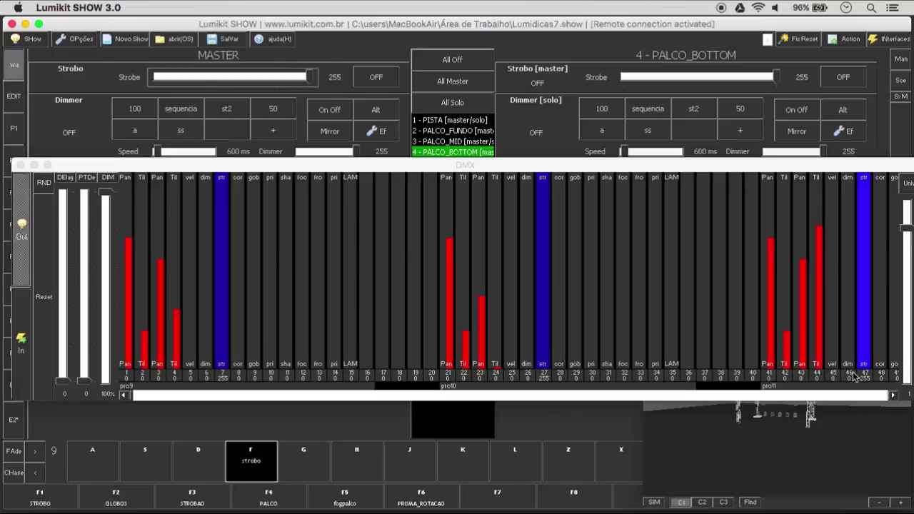
{"action": "left_click", "coordinate": [21, 166]}
Step: For the empty A scene, put the dimmers of PALCO_FUNDO, PALCO_MID and PALCO_BOTTOM under master control with the master dimmer effect 100
{"action": "left_click", "coordinate": [113, 468]}
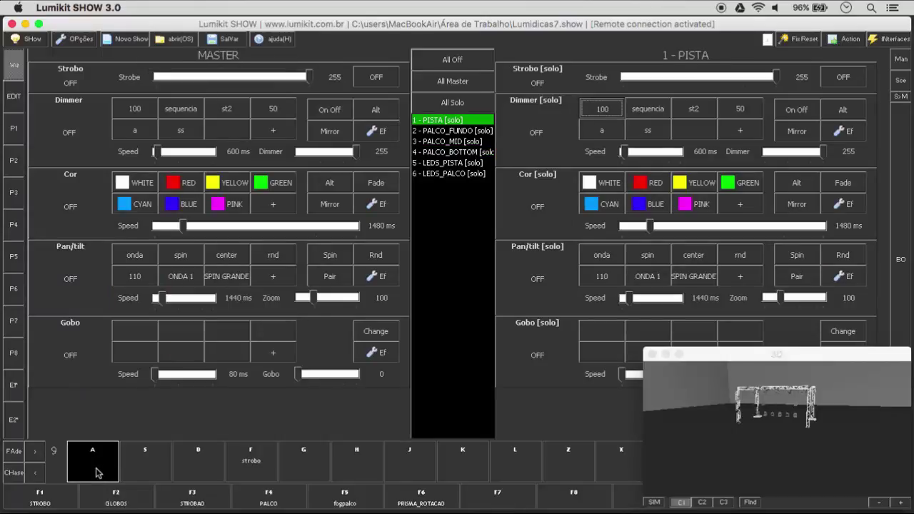
{"action": "left_click", "coordinate": [477, 132]}
{"action": "left_click", "coordinate": [537, 100]}
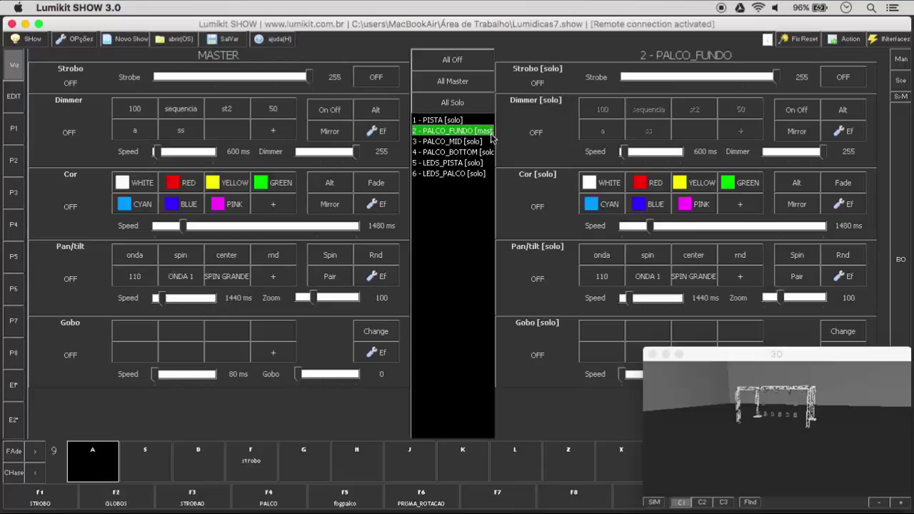
{"action": "left_click", "coordinate": [526, 113]}
{"action": "left_click", "coordinate": [527, 107]}
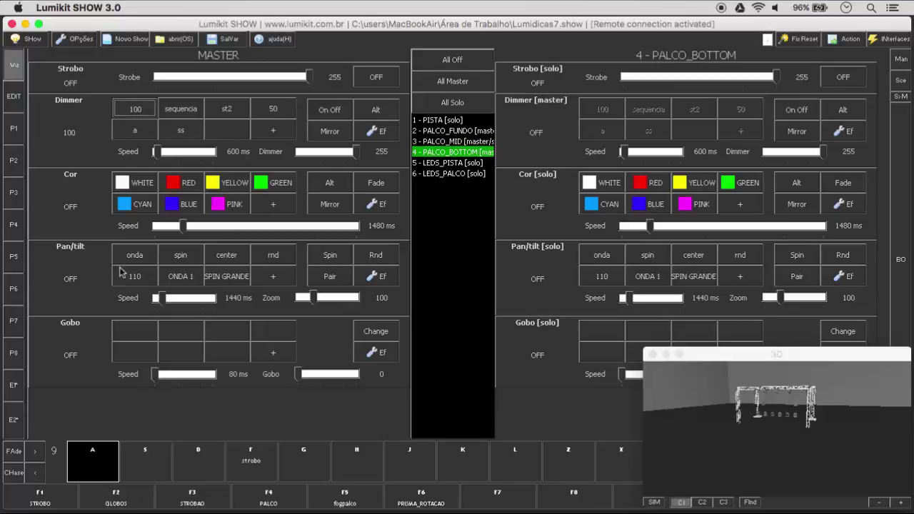
Step: Save the dimmer scene in slot A under the name dimPalco
{"action": "right_click", "coordinate": [91, 463]}
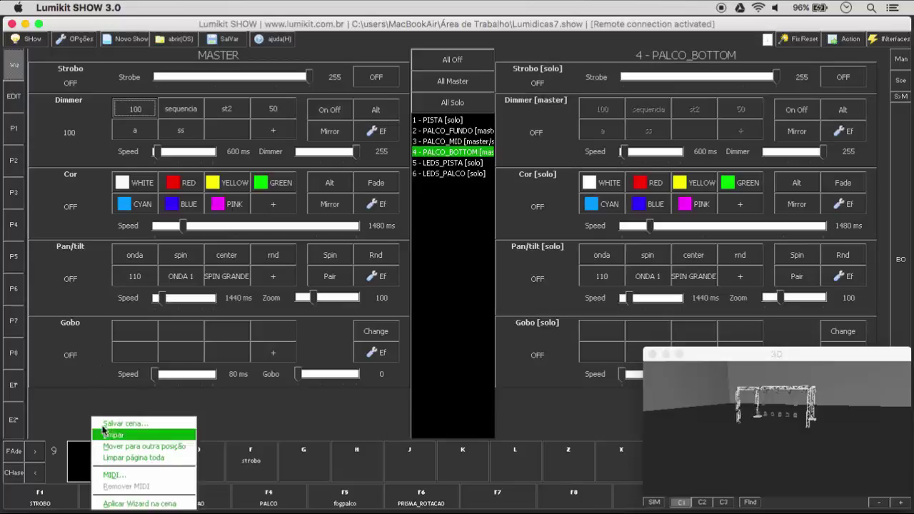
{"action": "left_click", "coordinate": [105, 424]}
{"action": "type", "text": "d"}
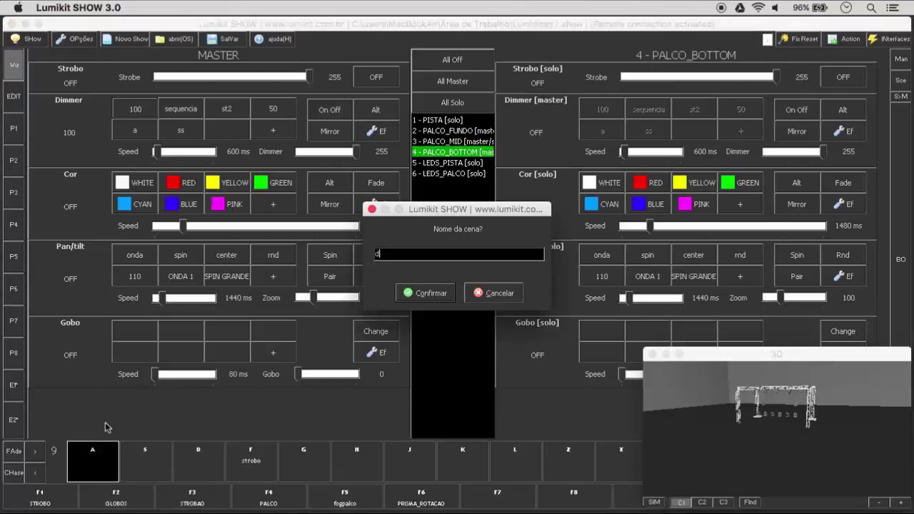
{"action": "type", "text": "imPalco"}
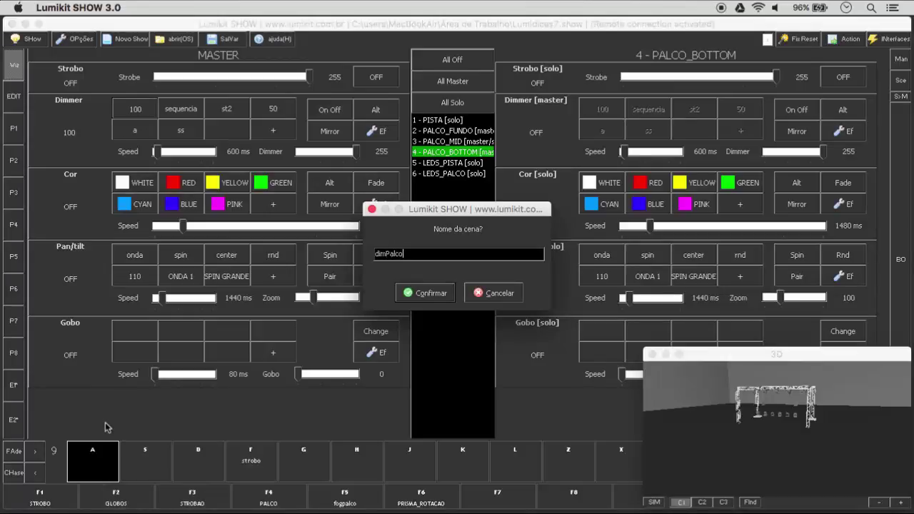